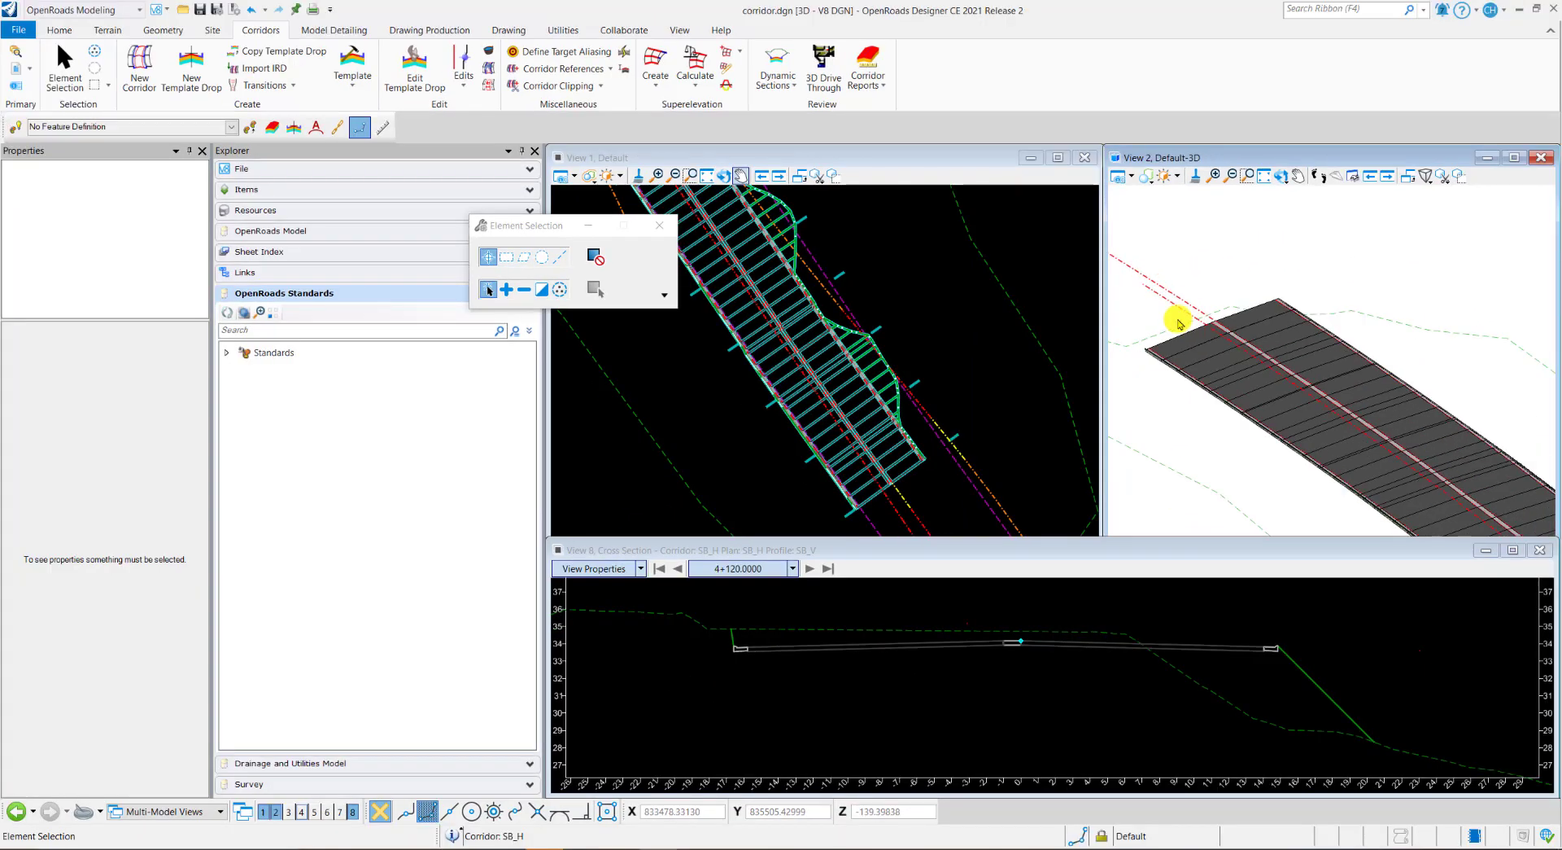
scroll(1159, 313, "down", 2)
middle_click_drag(1319, 427, 1169, 259)
scroll(1372, 418, "up", 5)
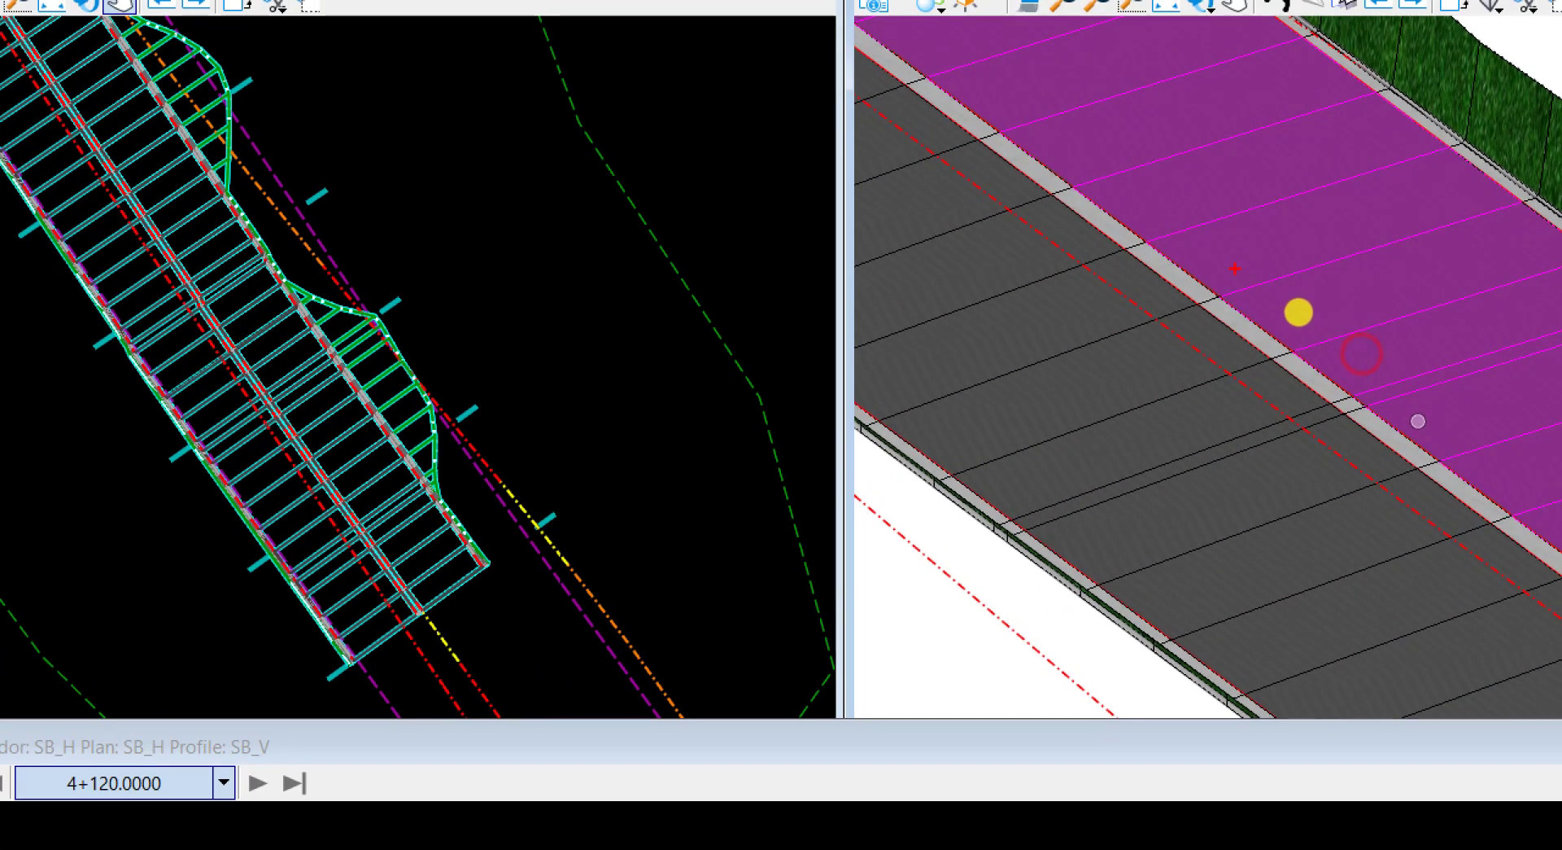
left_click_drag(1247, 291, 1035, 140)
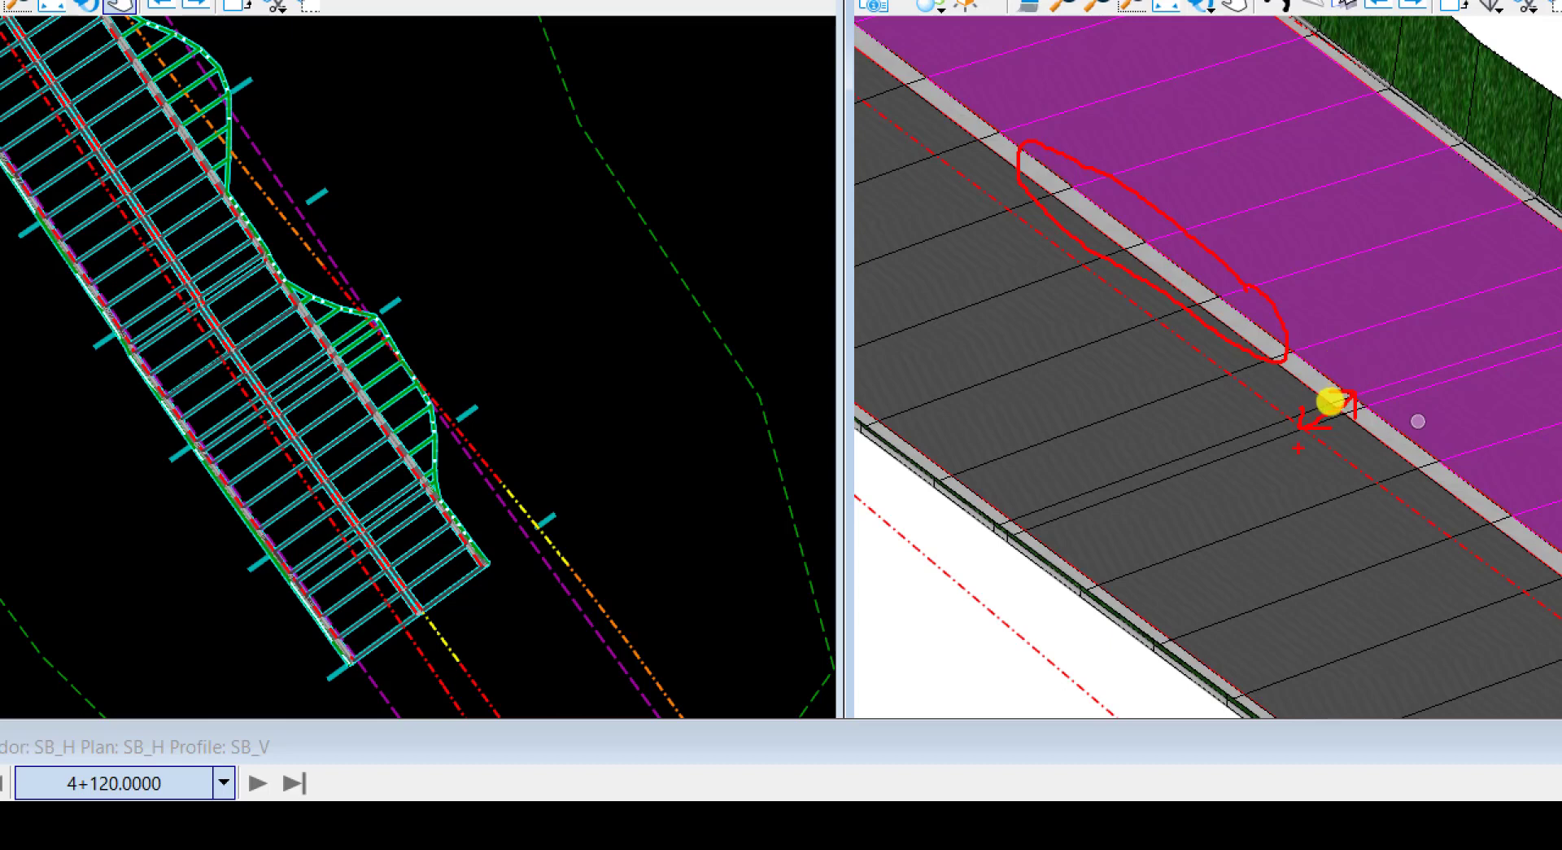
key("Escape")
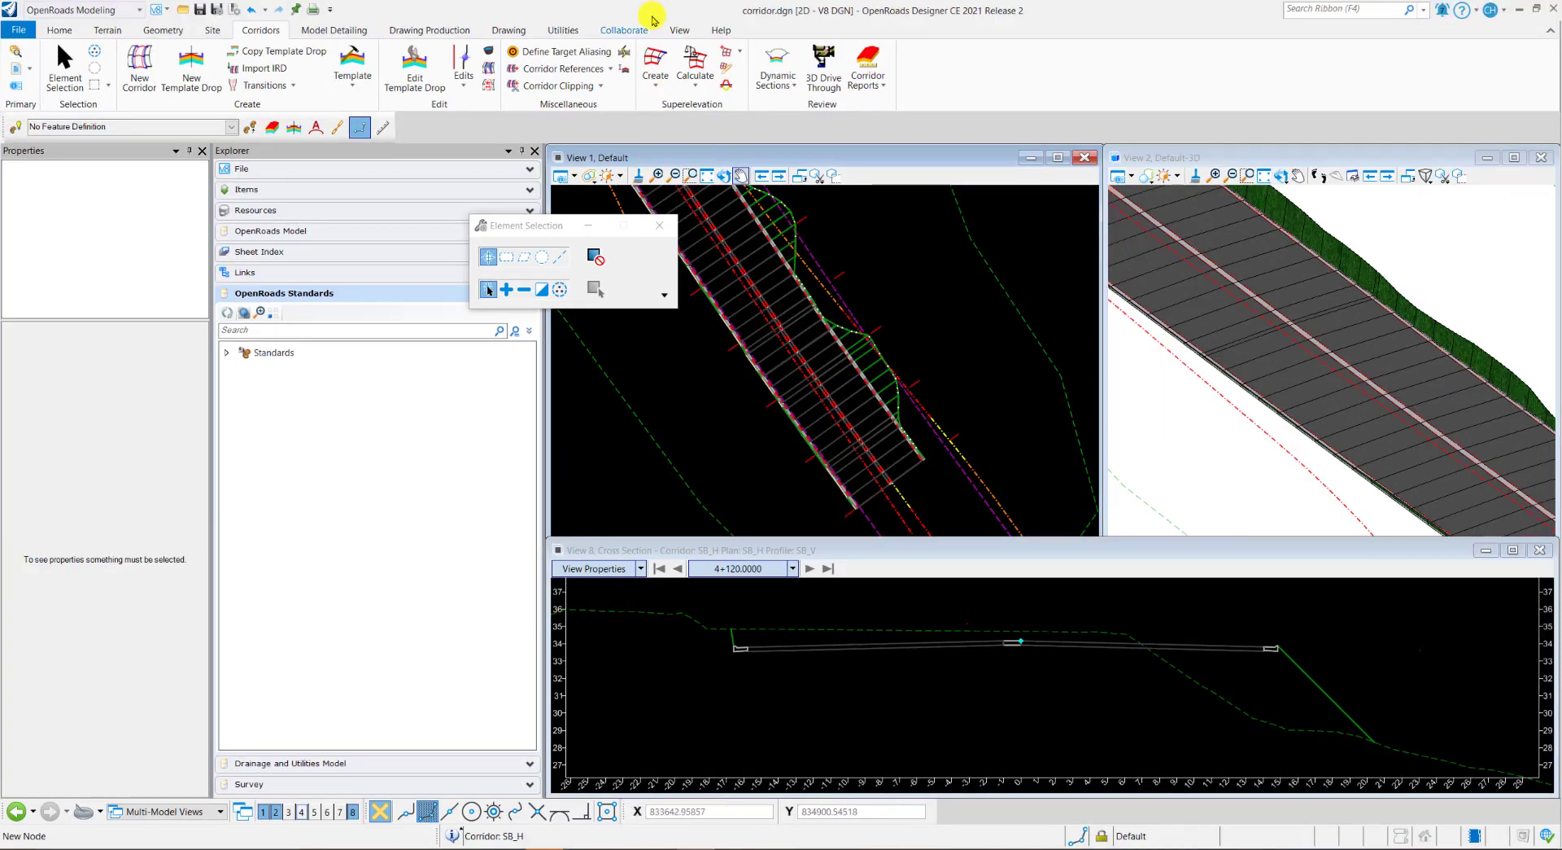
Start a new point control on the SB_H corridor.
left_click(463, 82)
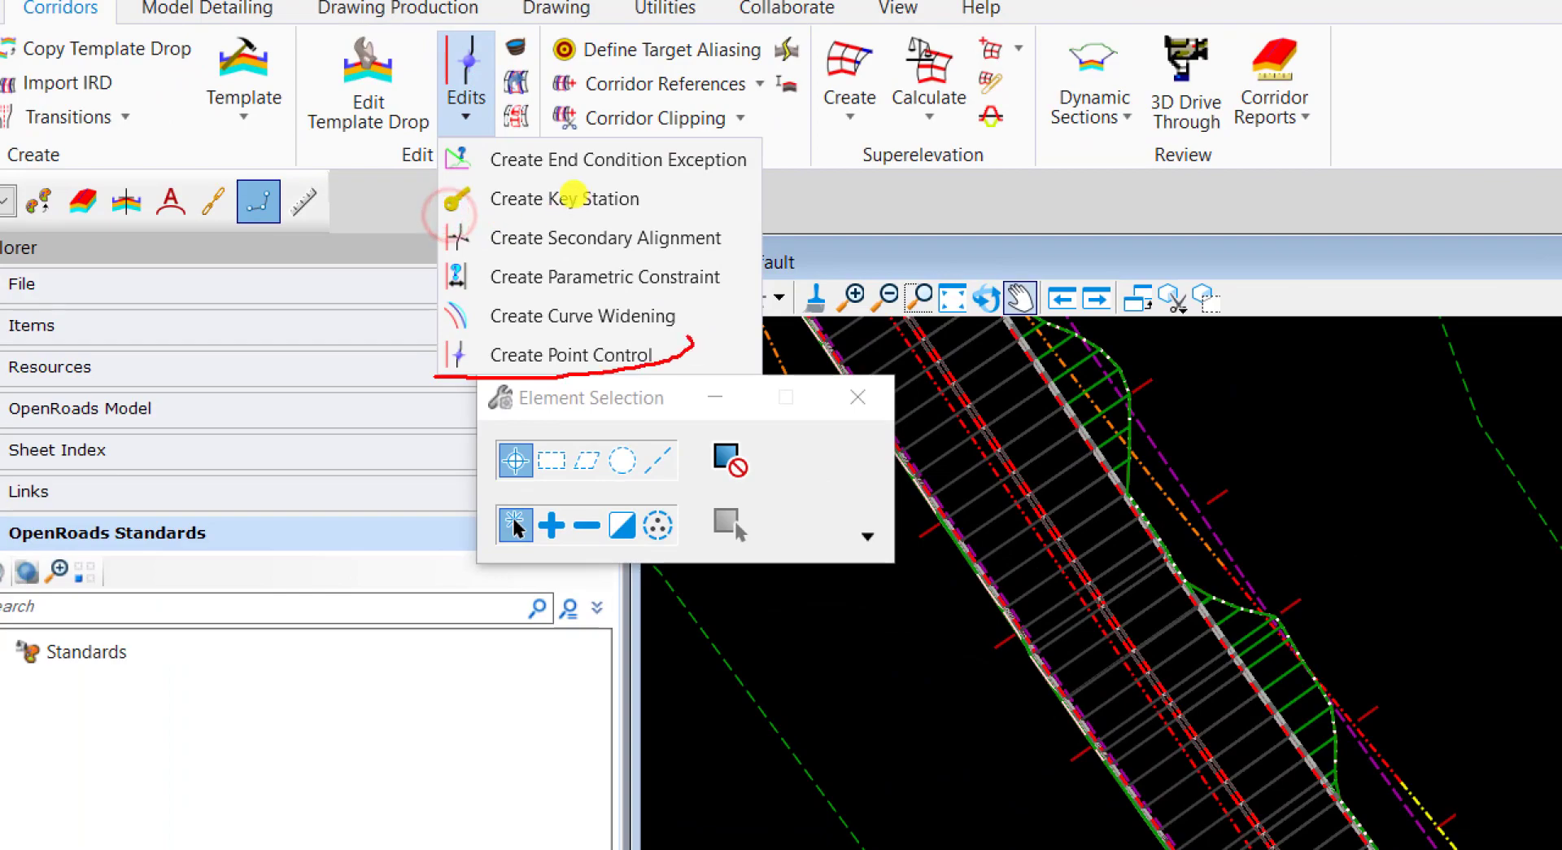
key("Escape")
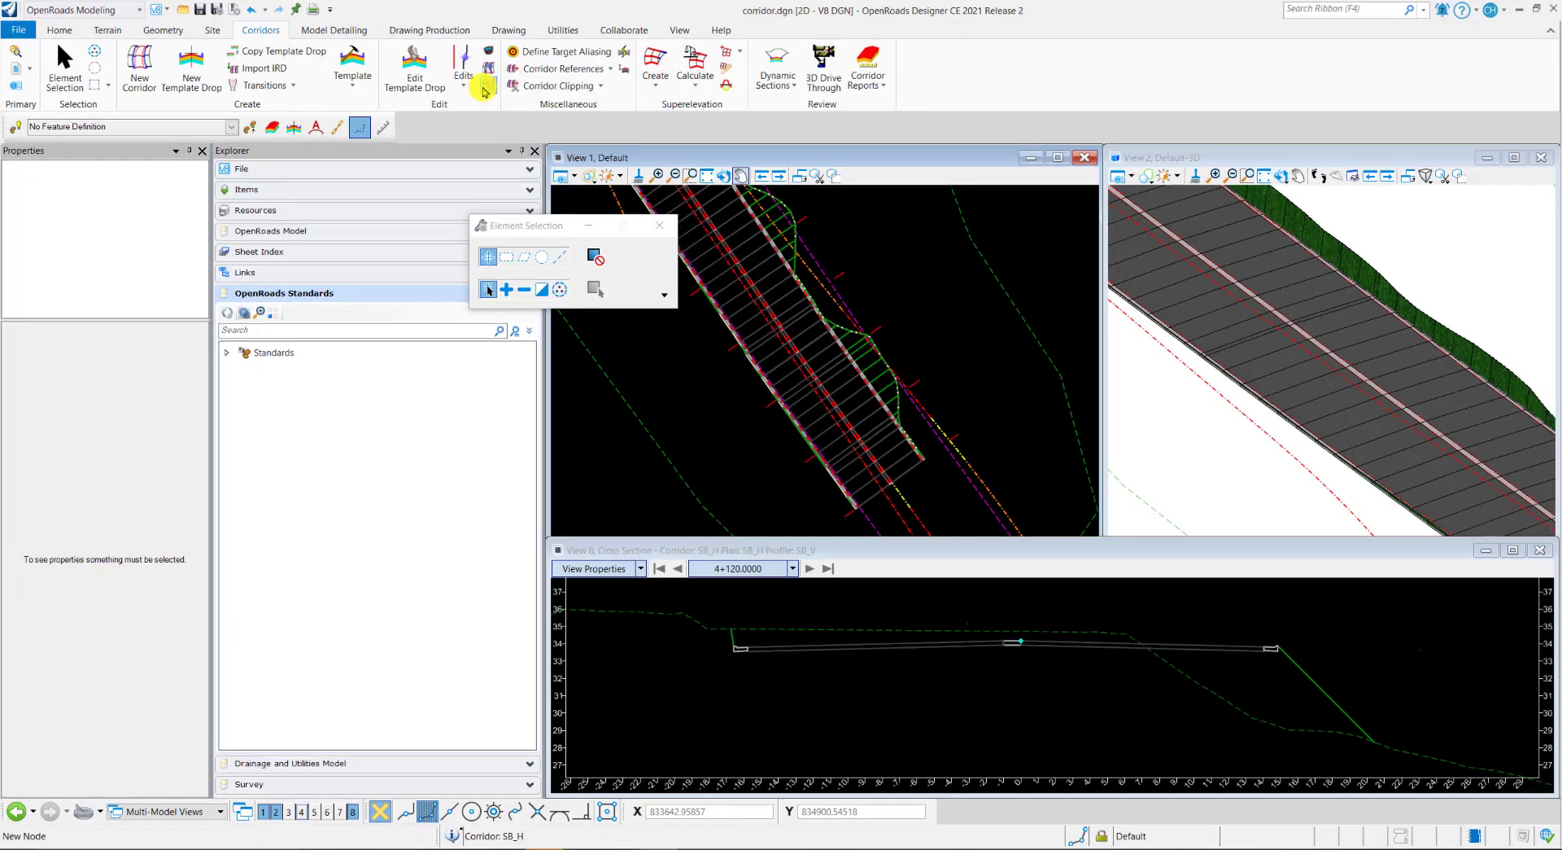
left_click(471, 87)
left_click(498, 205)
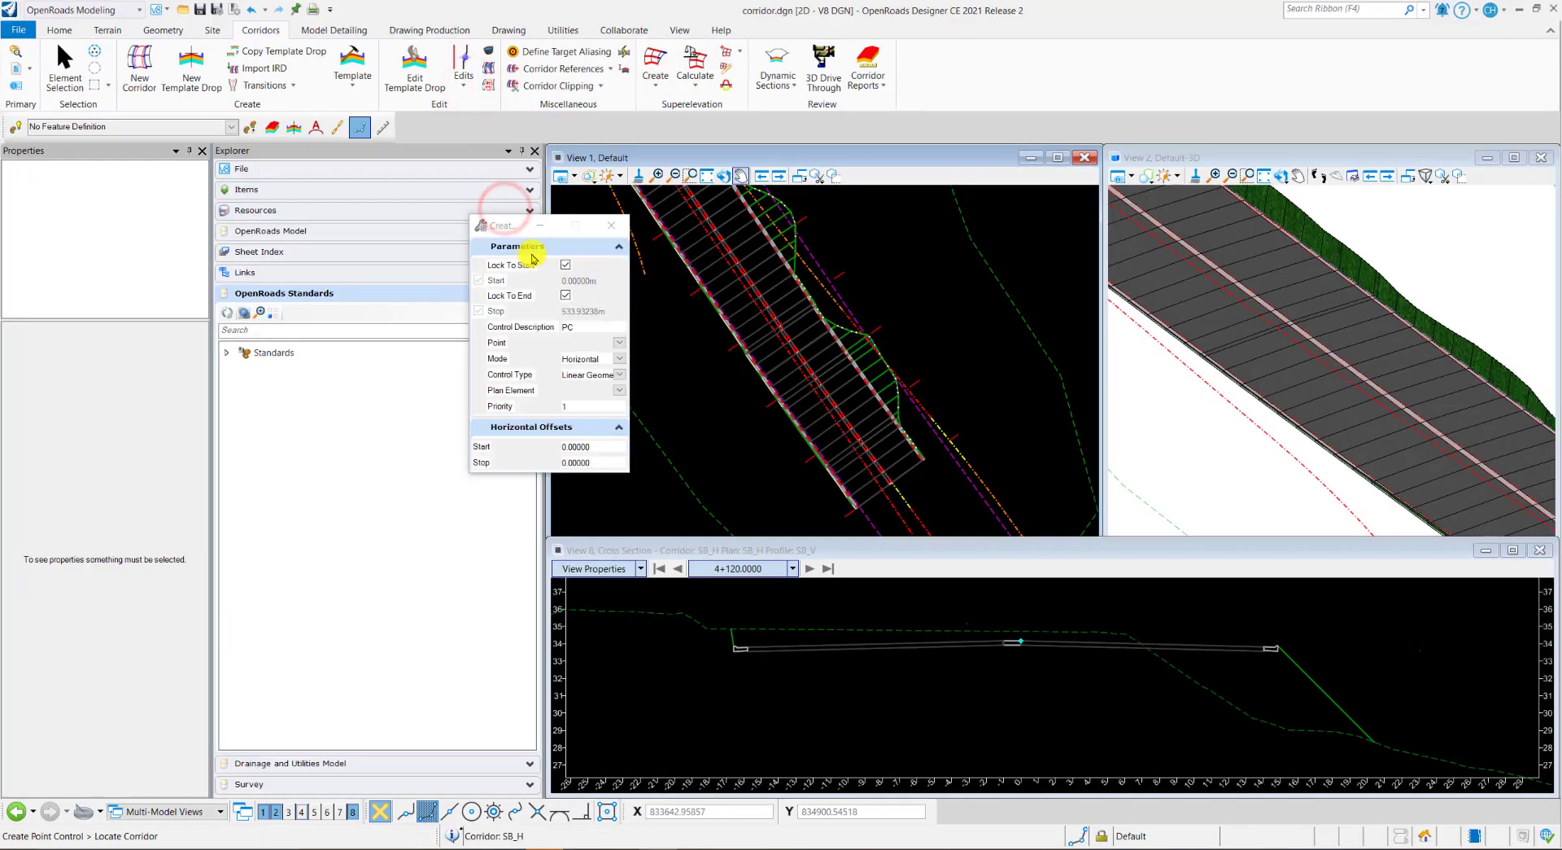
left_click_drag(518, 234, 430, 222)
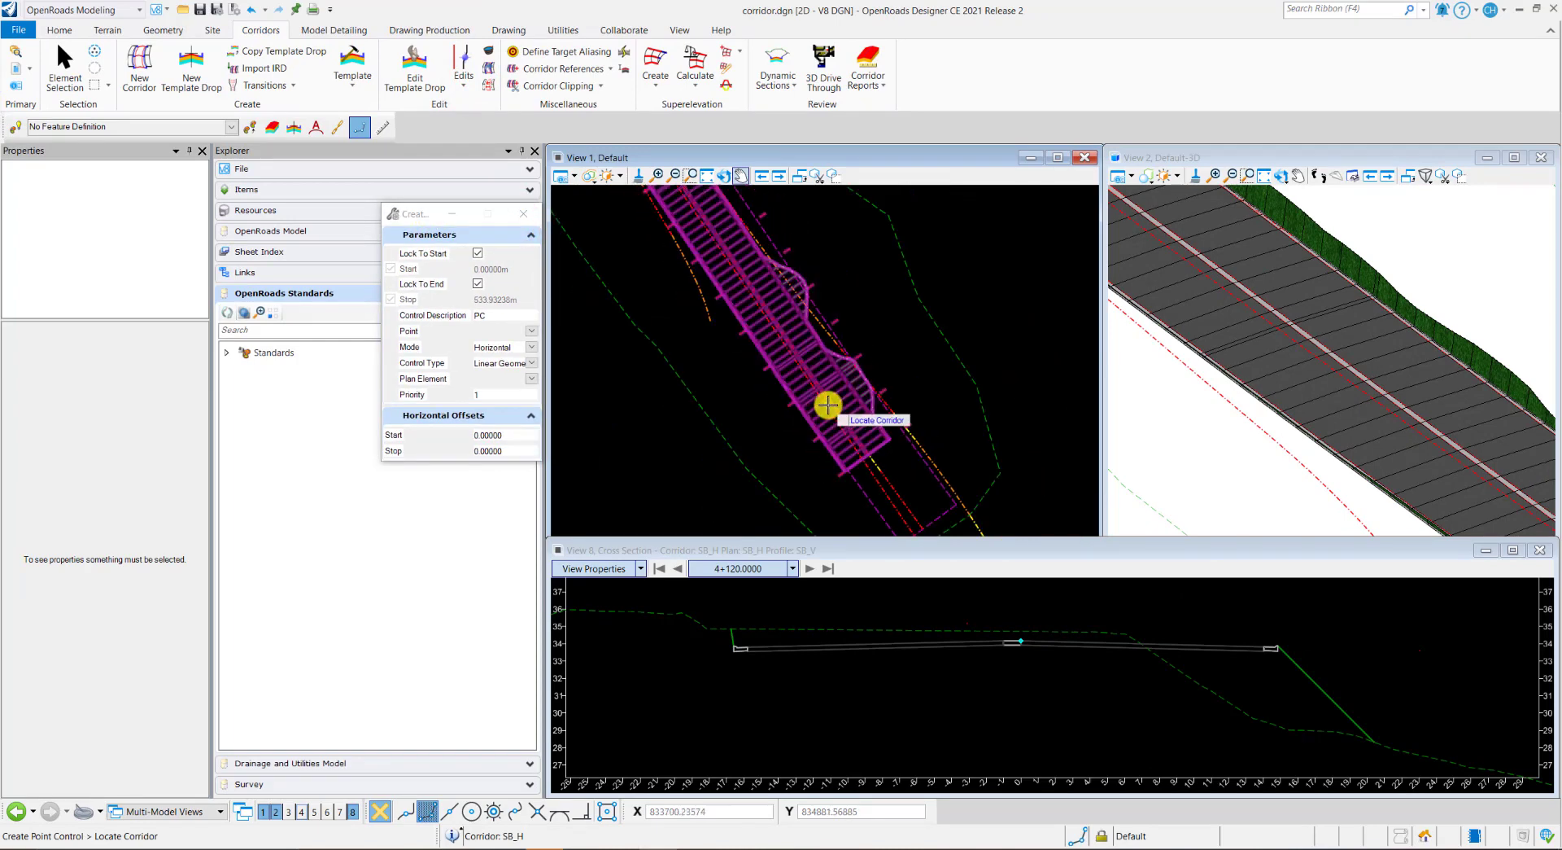
scroll(858, 435, "up", 3)
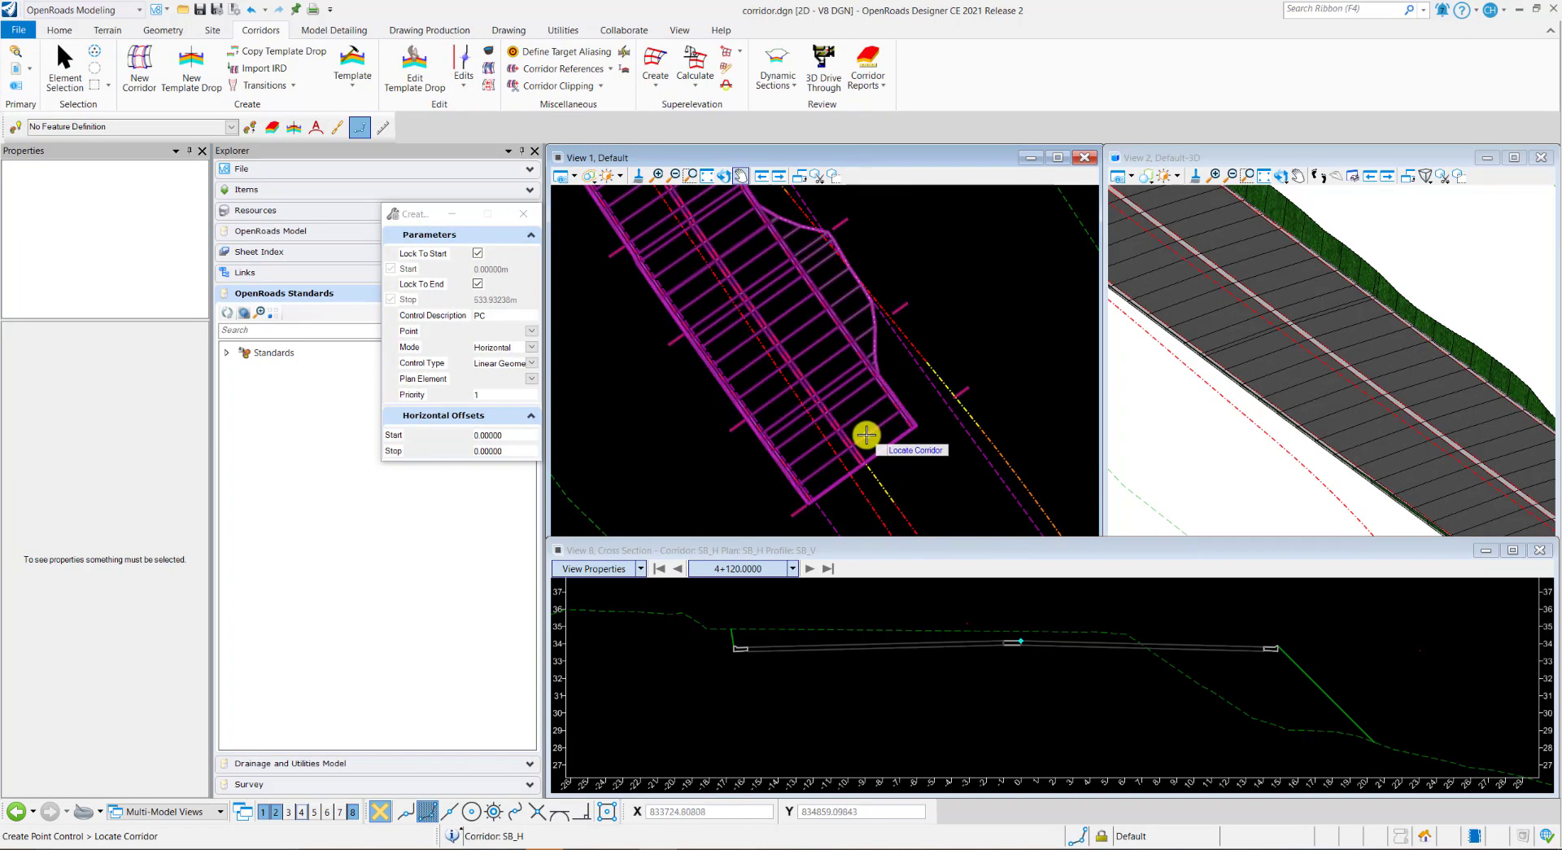
left_click(867, 435)
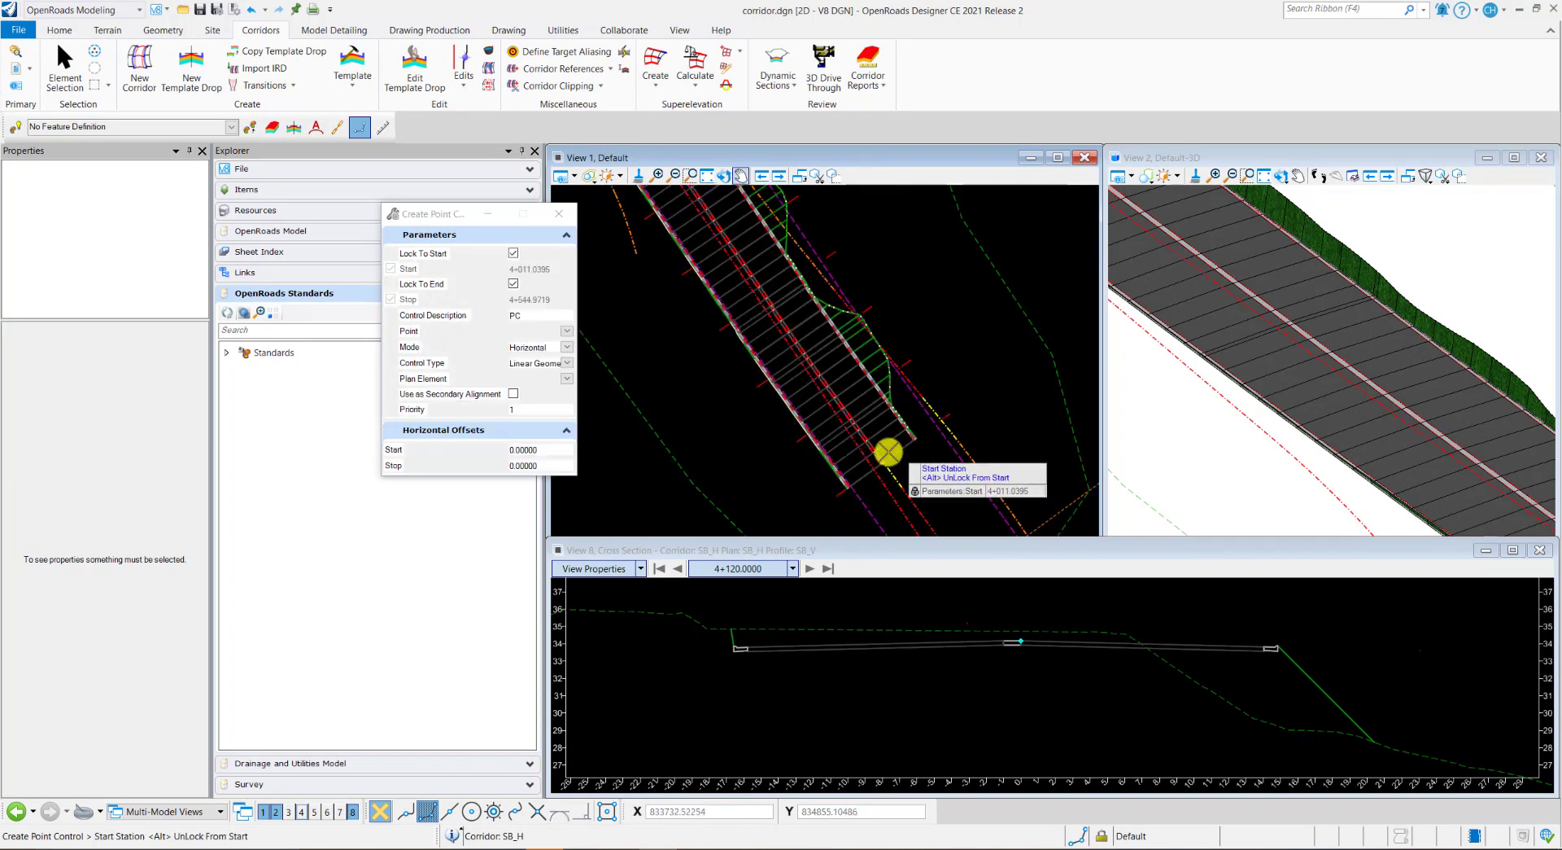
scroll(908, 454, "down", 3)
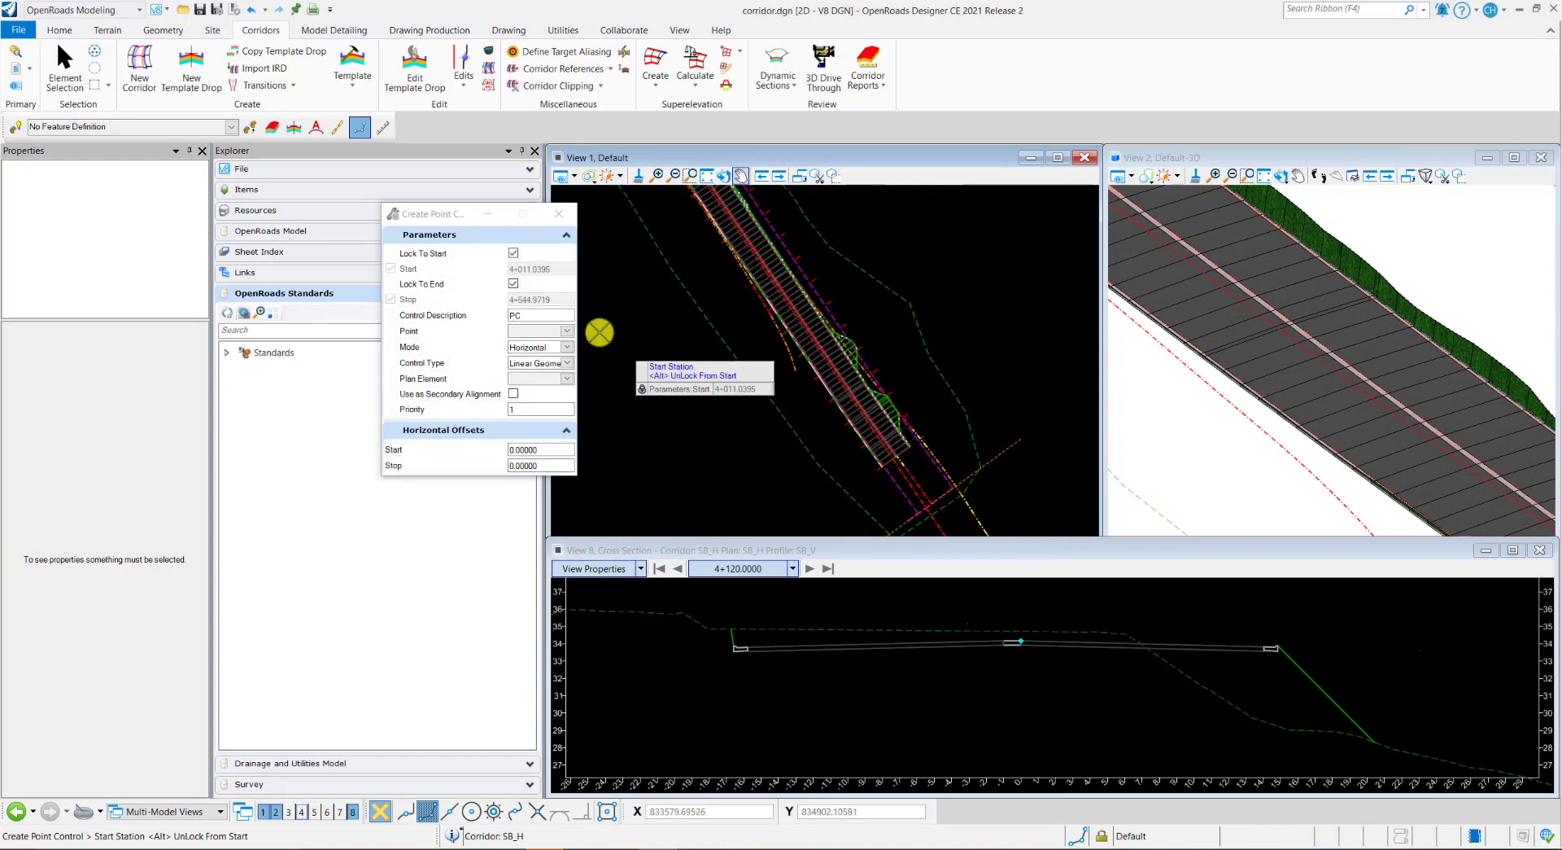
left_click(514, 253)
scroll(895, 452, "up", 3)
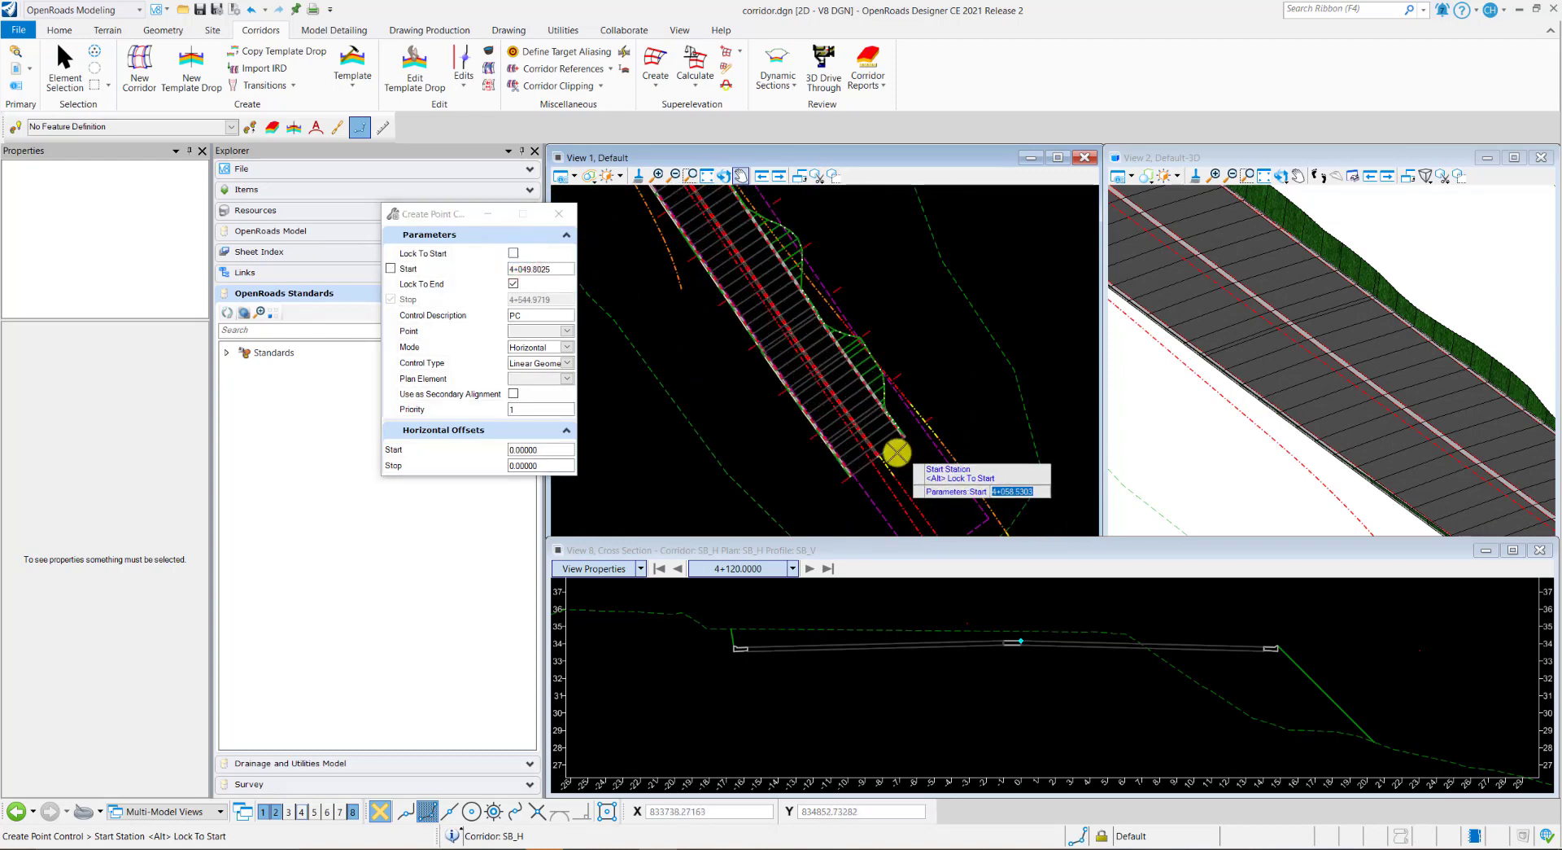
scroll(873, 450, "up", 1)
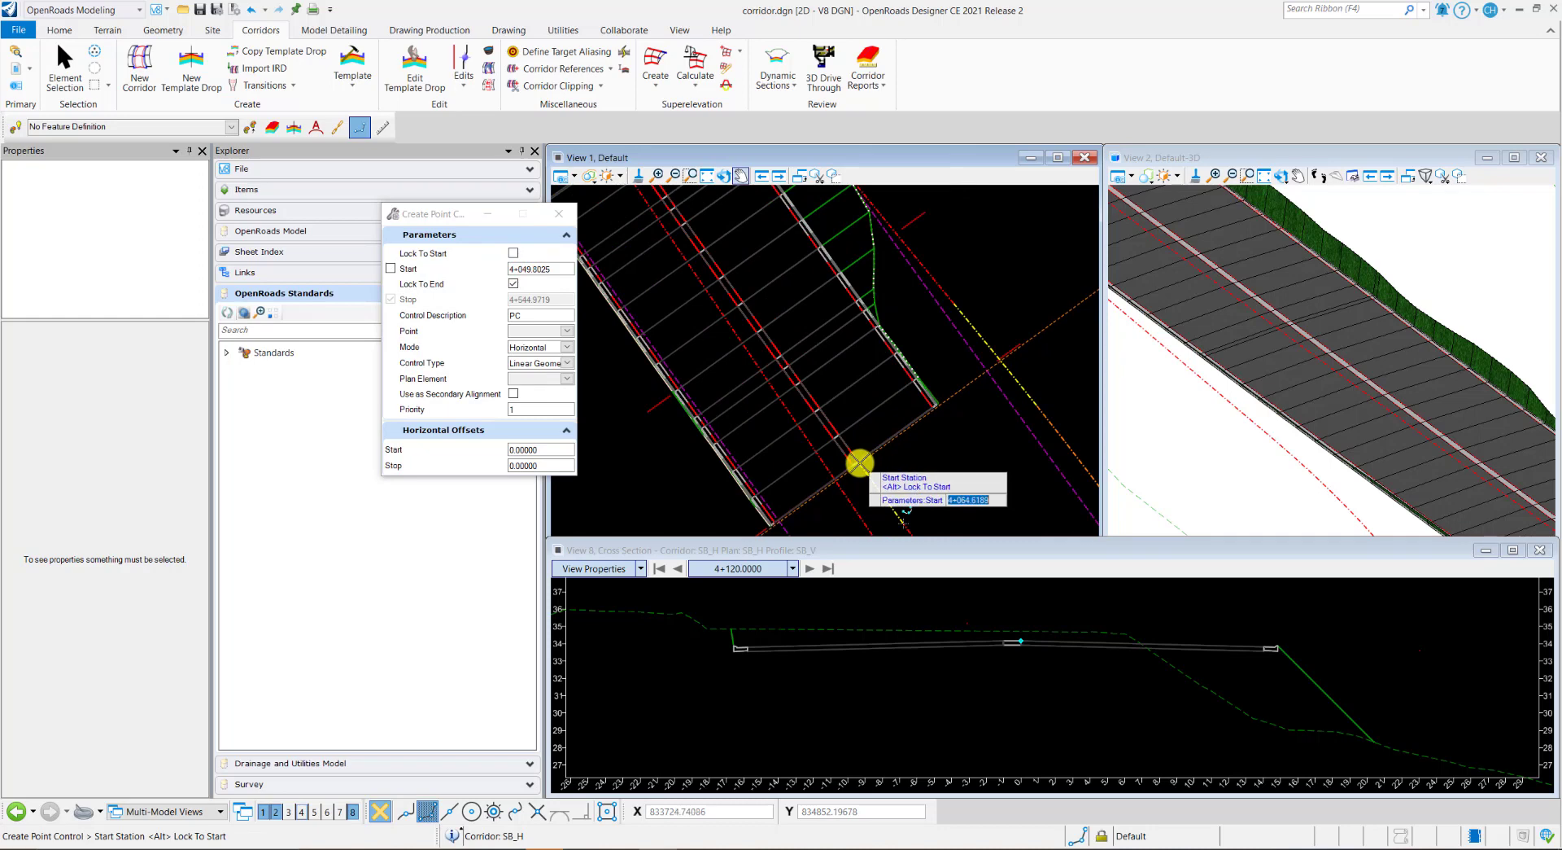
scroll(860, 465, "down", 2)
scroll(750, 359, "down", 2)
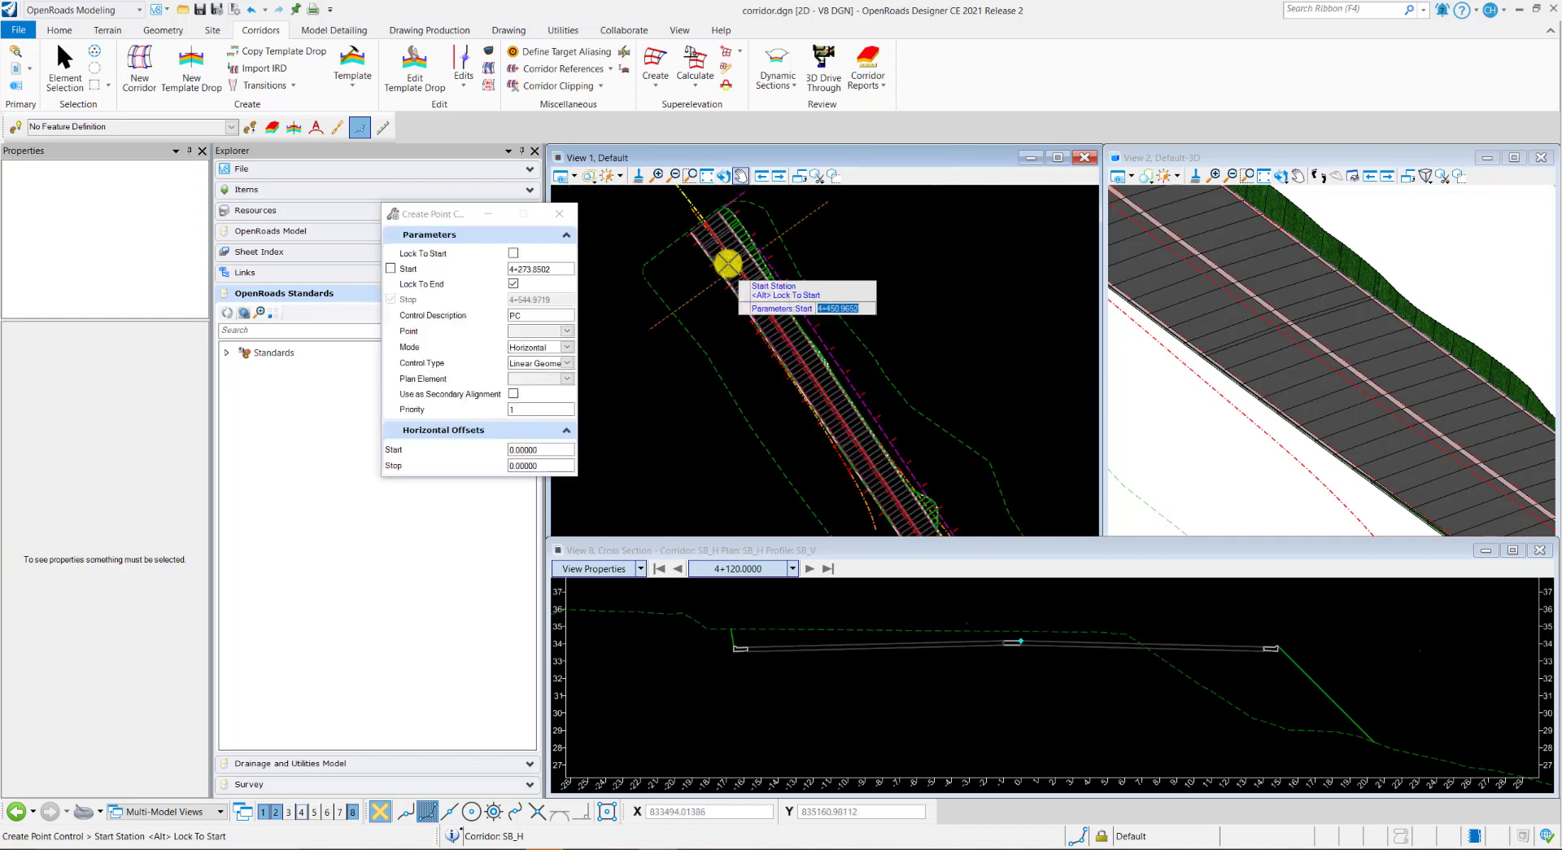
scroll(838, 411, "up", 2)
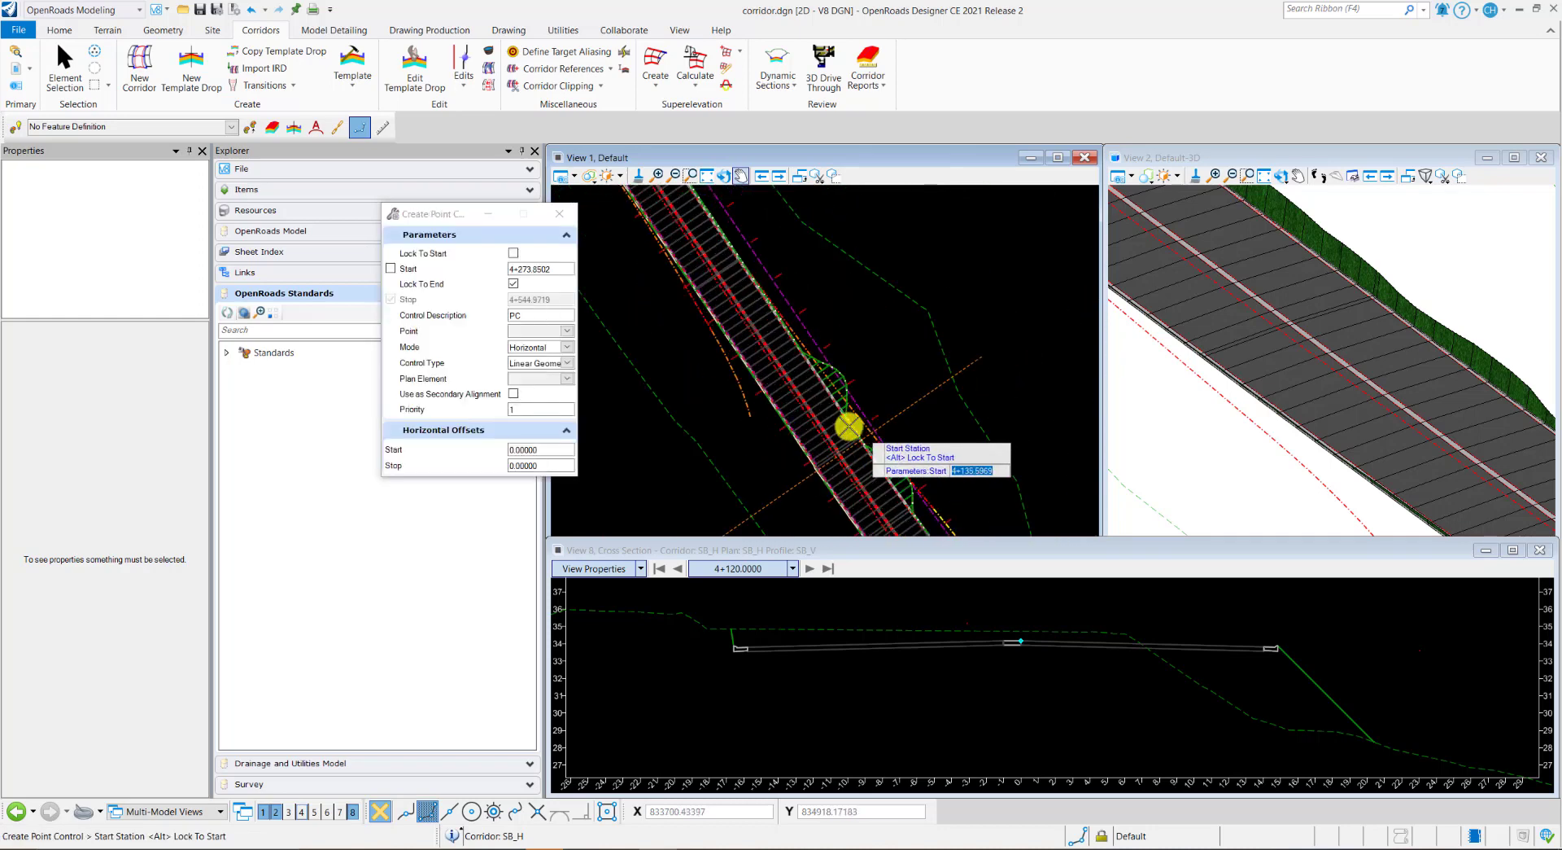
left_click(514, 253)
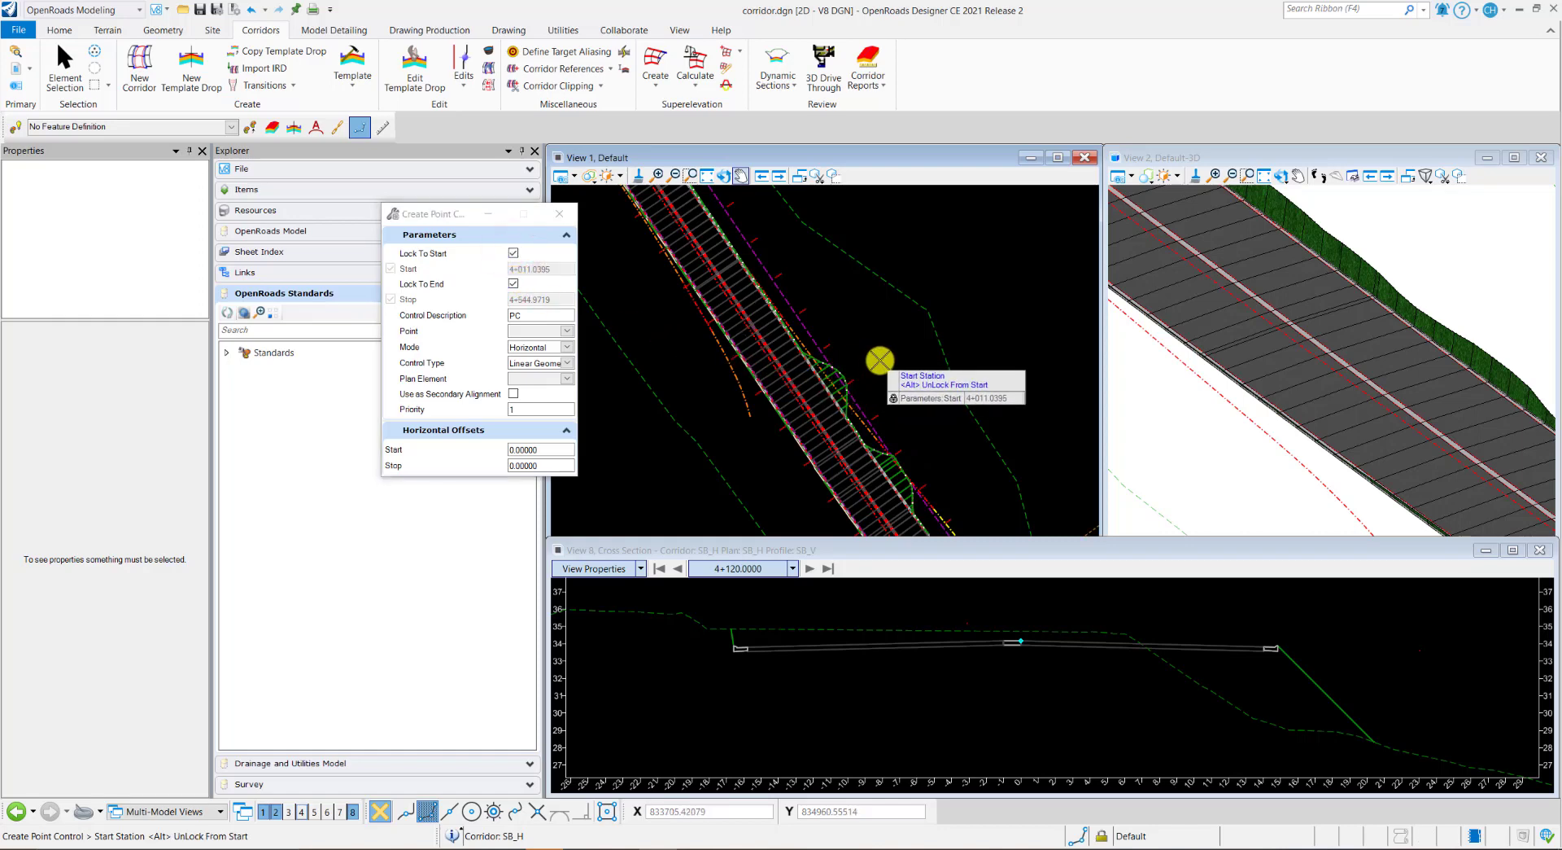
Apply the point control over the full corridor length, locked to start and end, with the description PC.
left_click(879, 358)
scroll(881, 359, "down", 2)
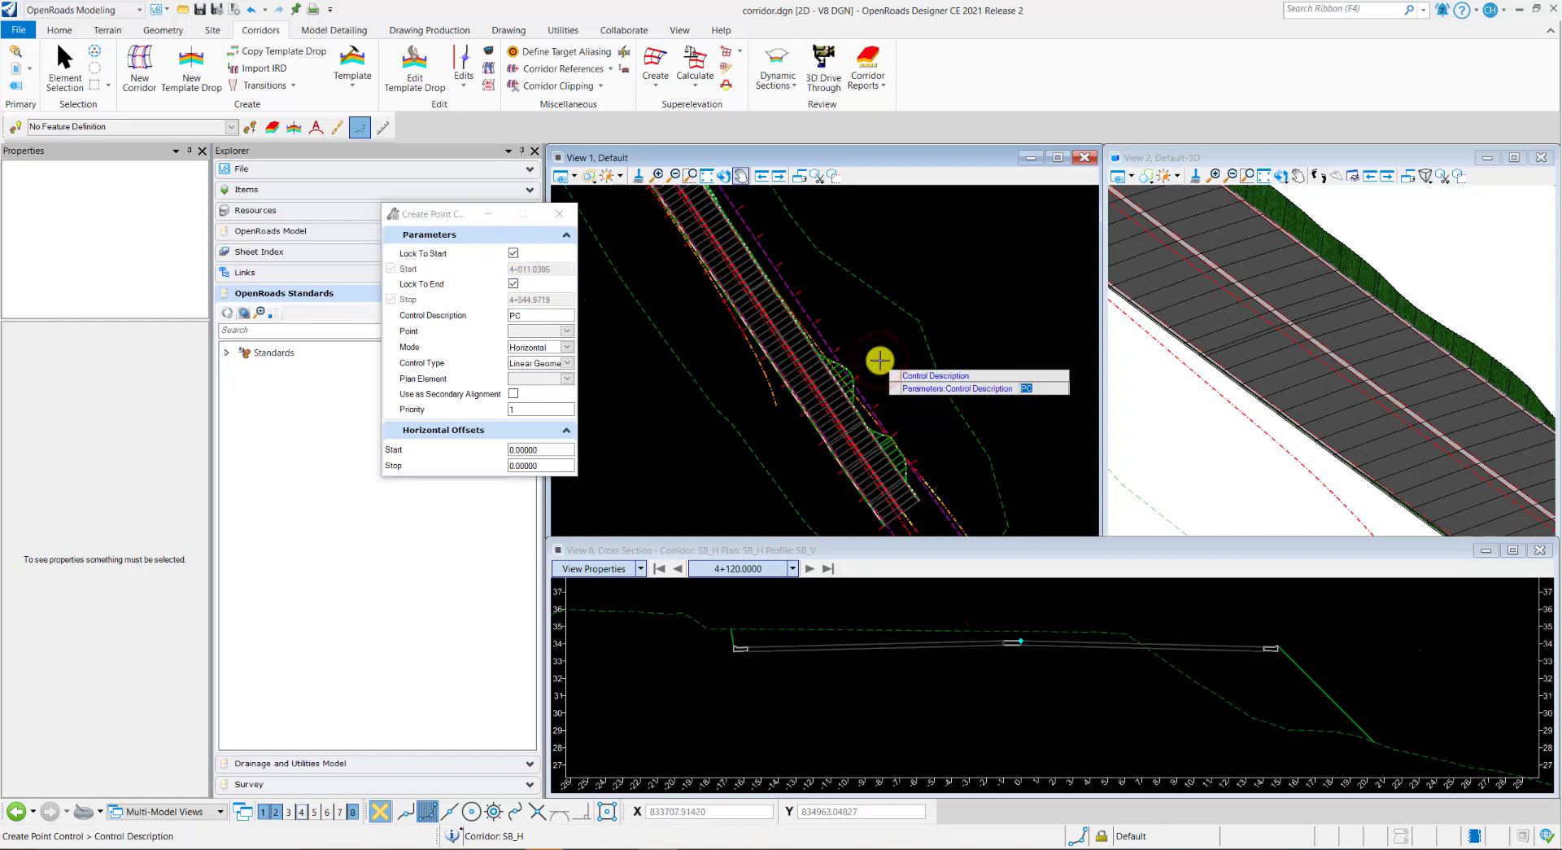
left_click(900, 397)
scroll(862, 420, "up", 3)
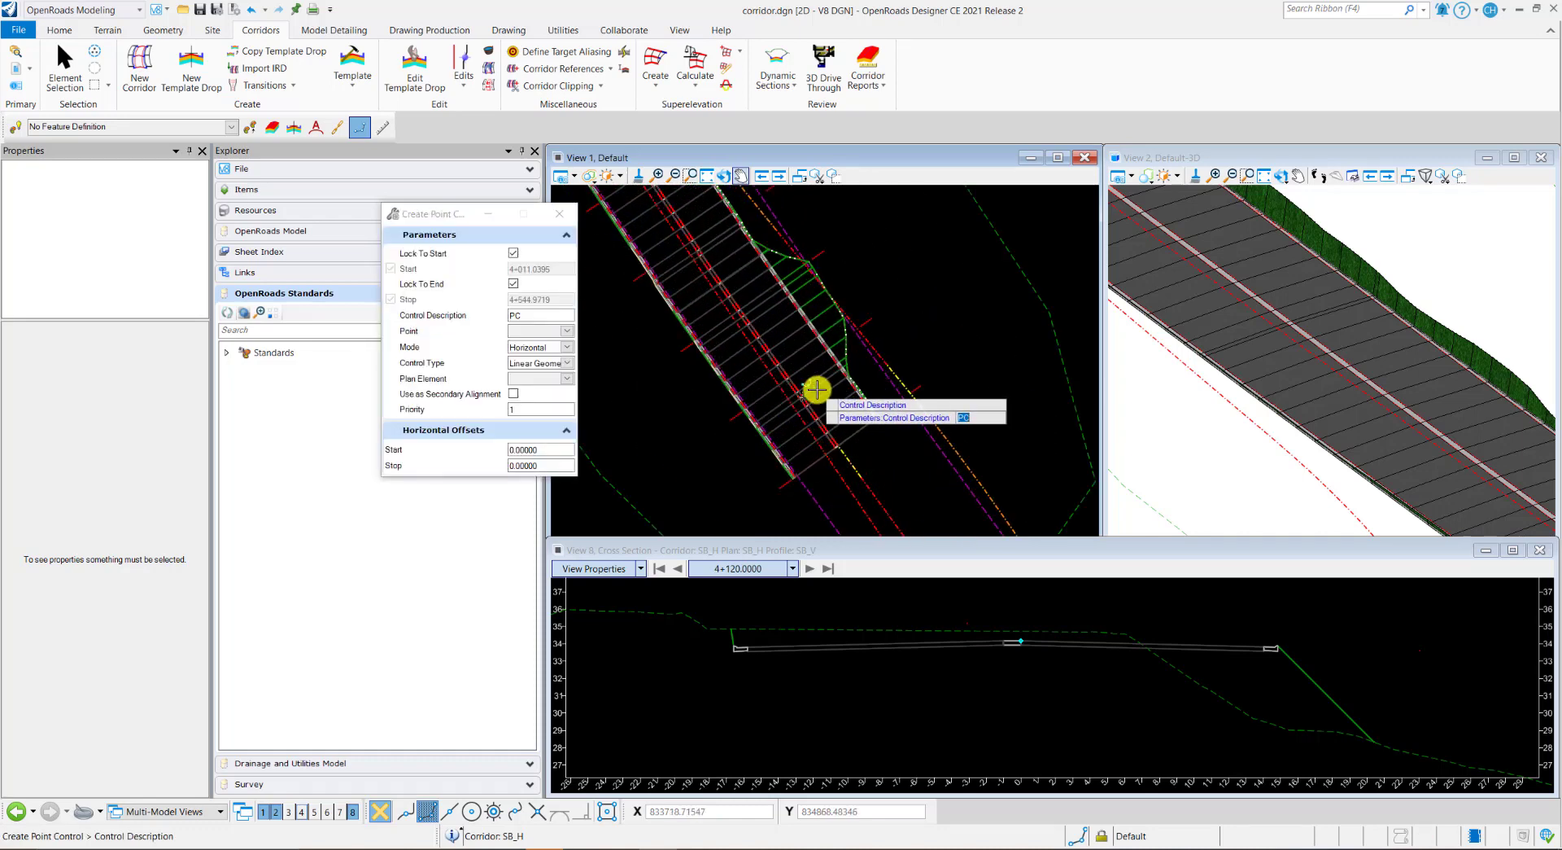
middle_click_drag(819, 401, 858, 391)
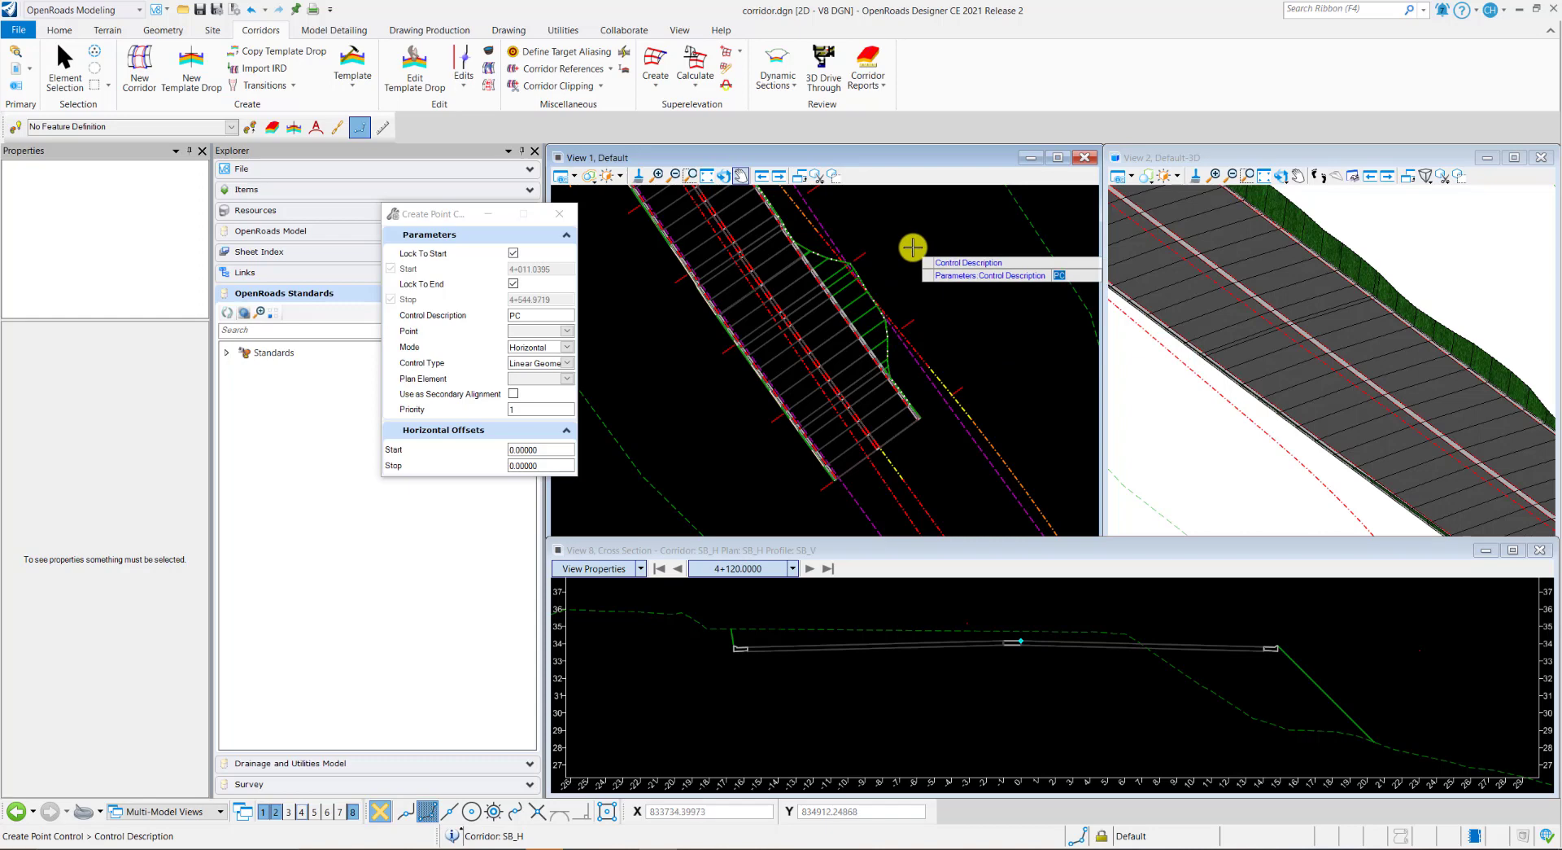
left_click(913, 246)
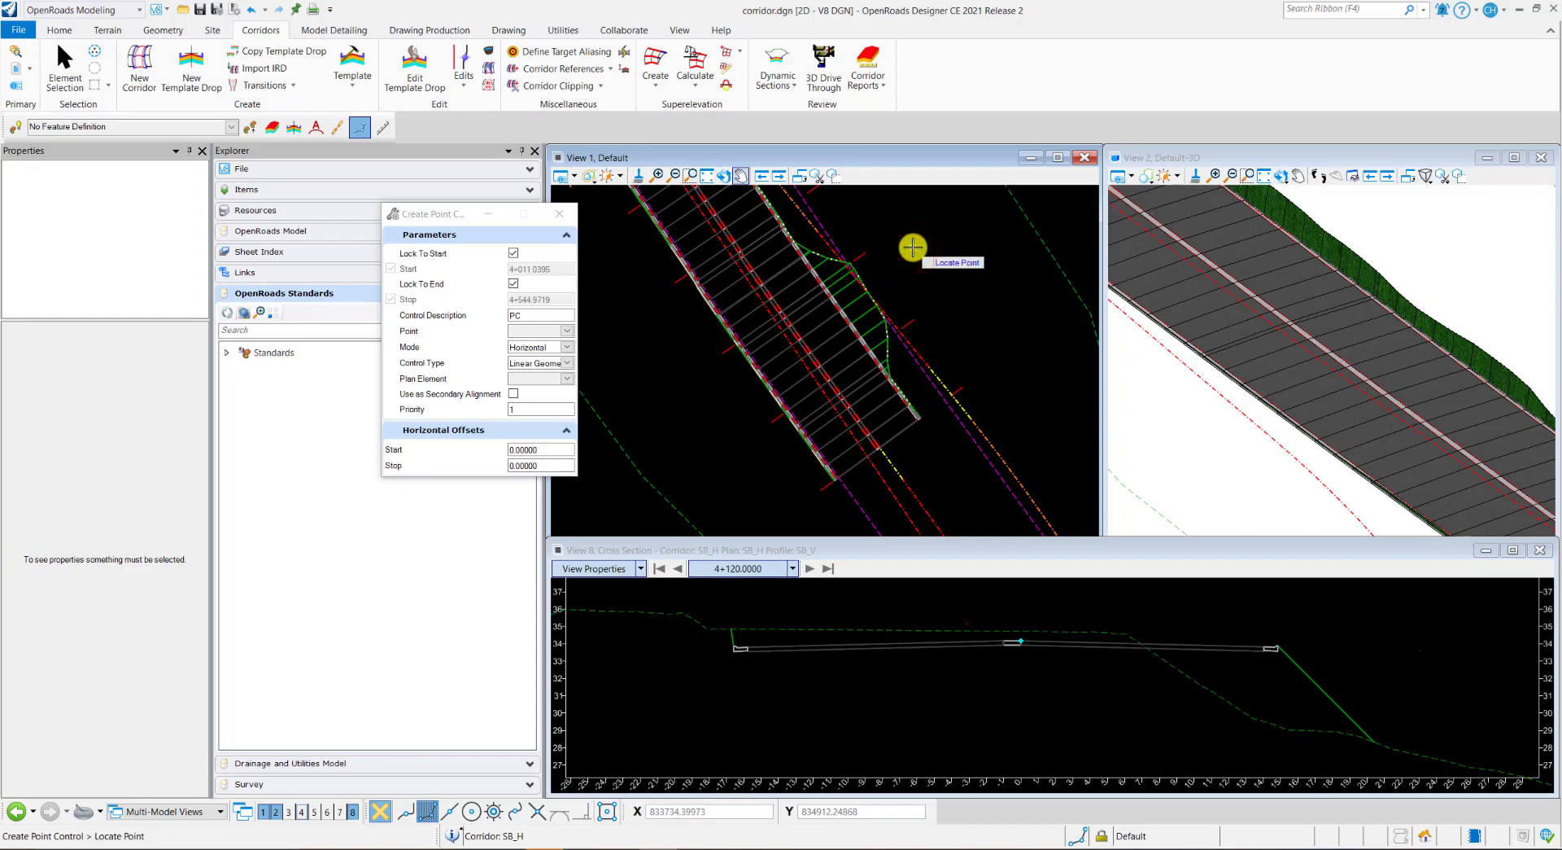
Choose the median's CL_NB pavement centerline in the plan view as the point being controlled.
scroll(871, 449, "up", 4)
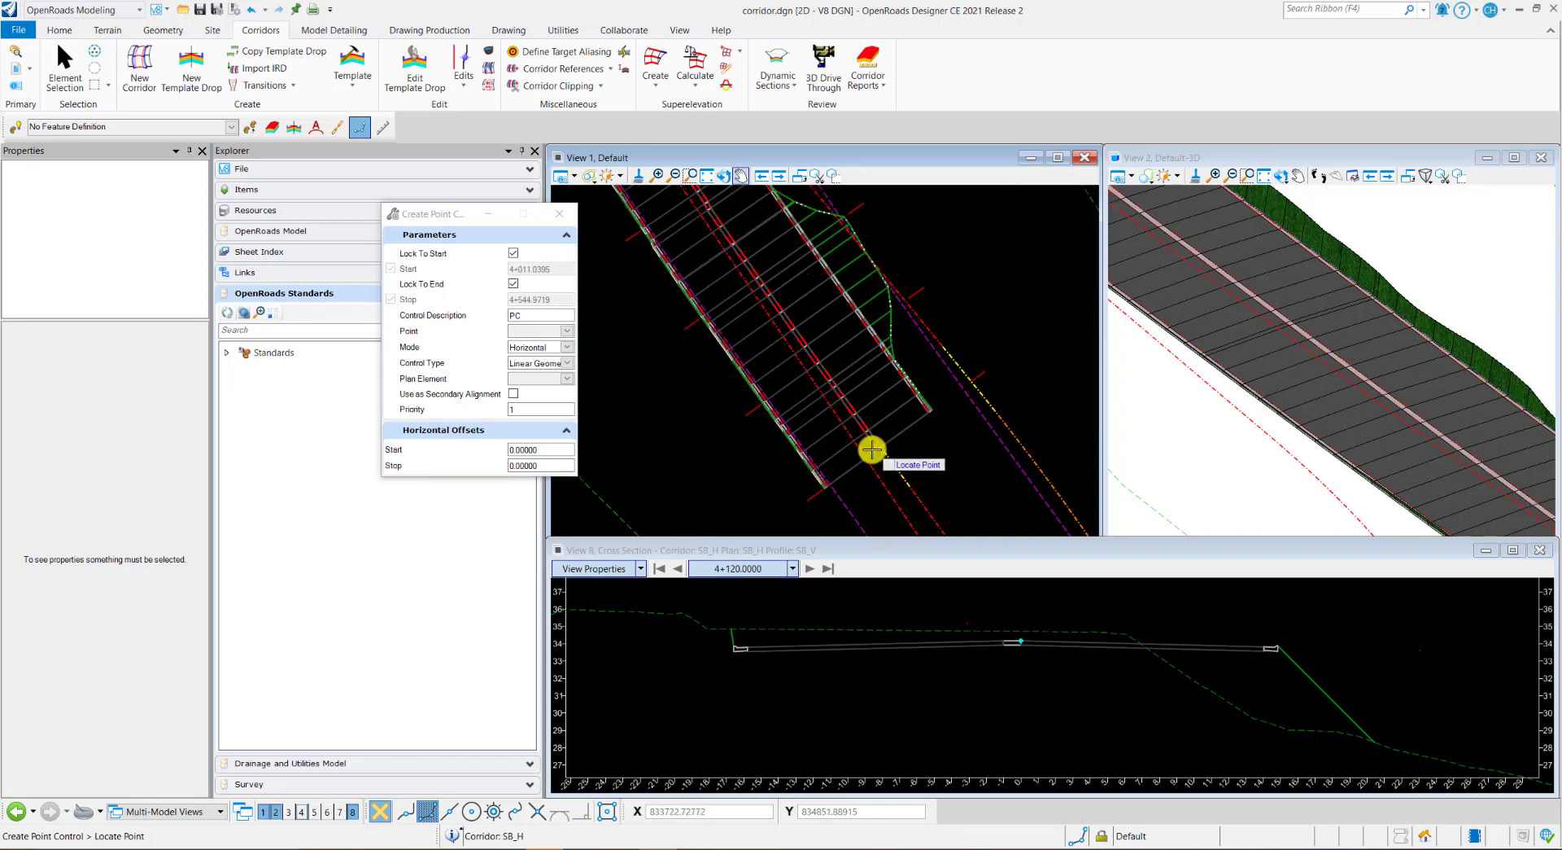
left_click(862, 435)
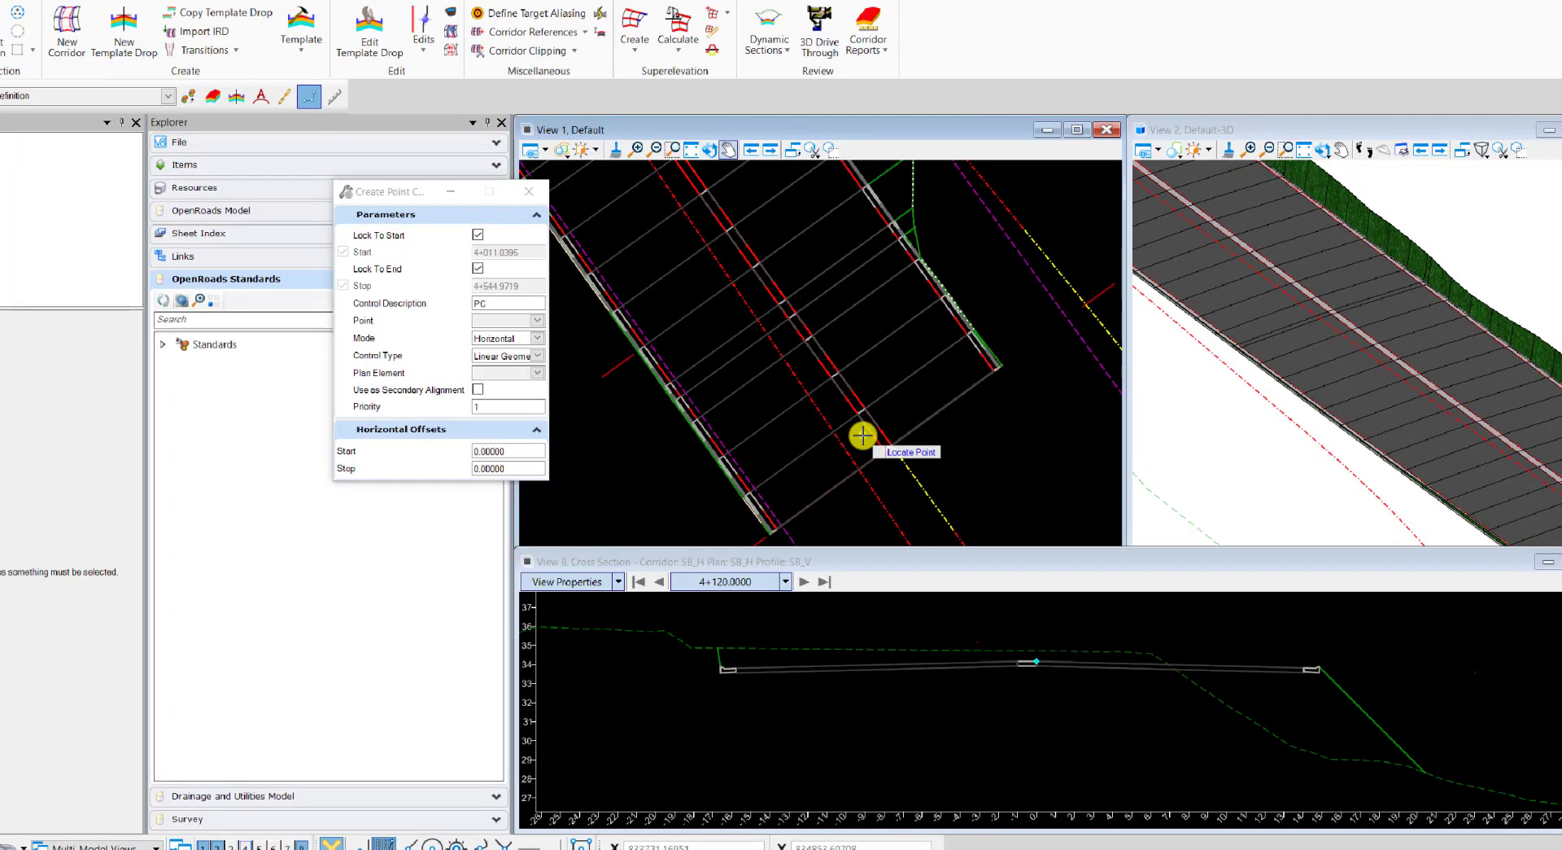
mouse_move(901, 437)
left_mouse_down()
mouse_move(941, 485)
mouse_move(880, 424)
left_mouse_up()
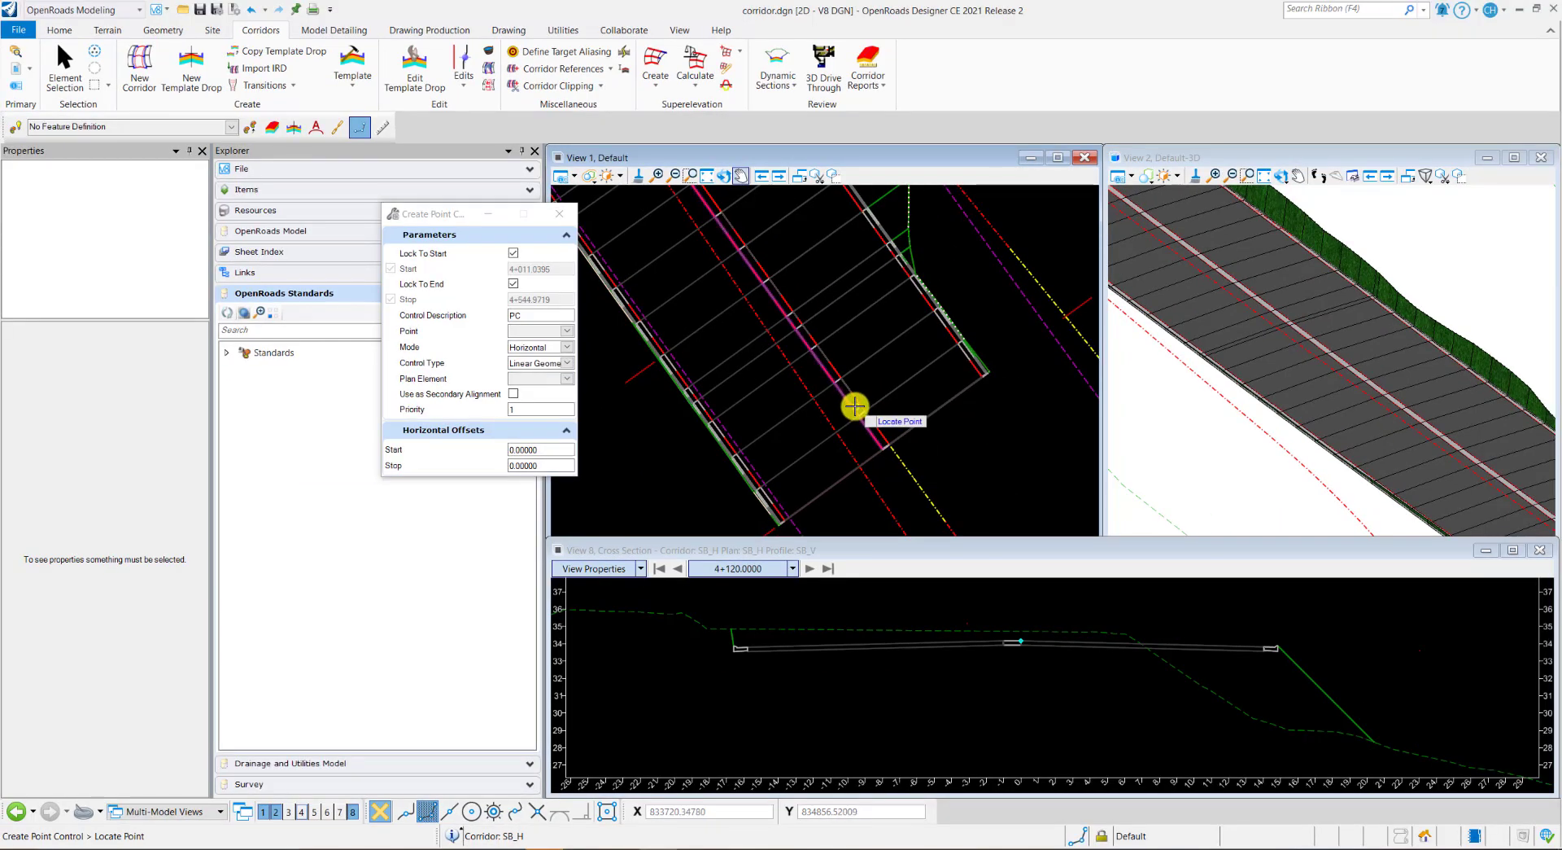
scroll(881, 411, "up", 2)
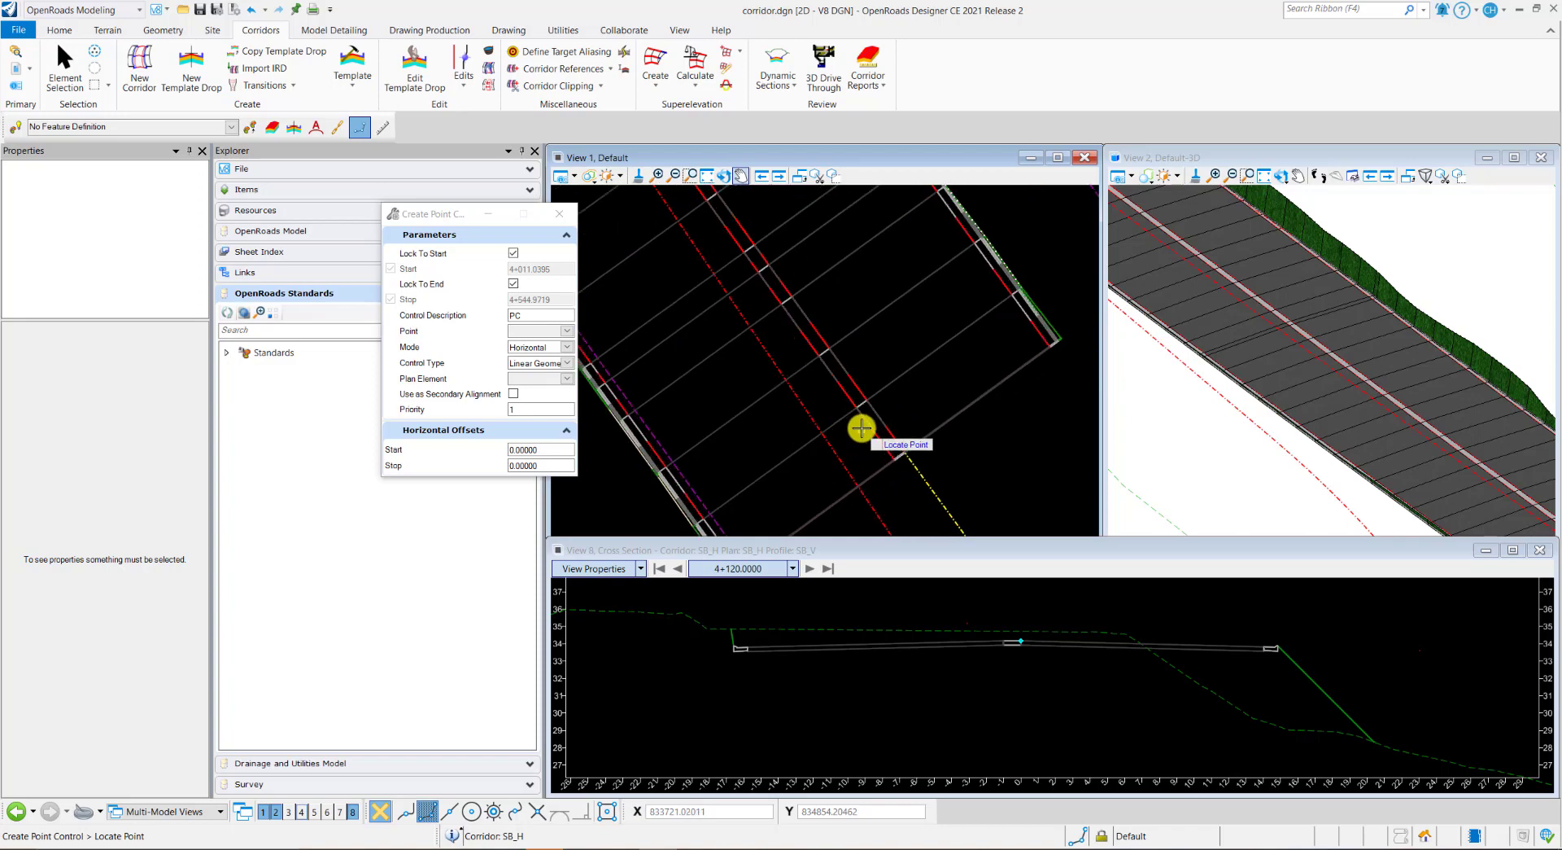
scroll(1322, 386, "up", 3)
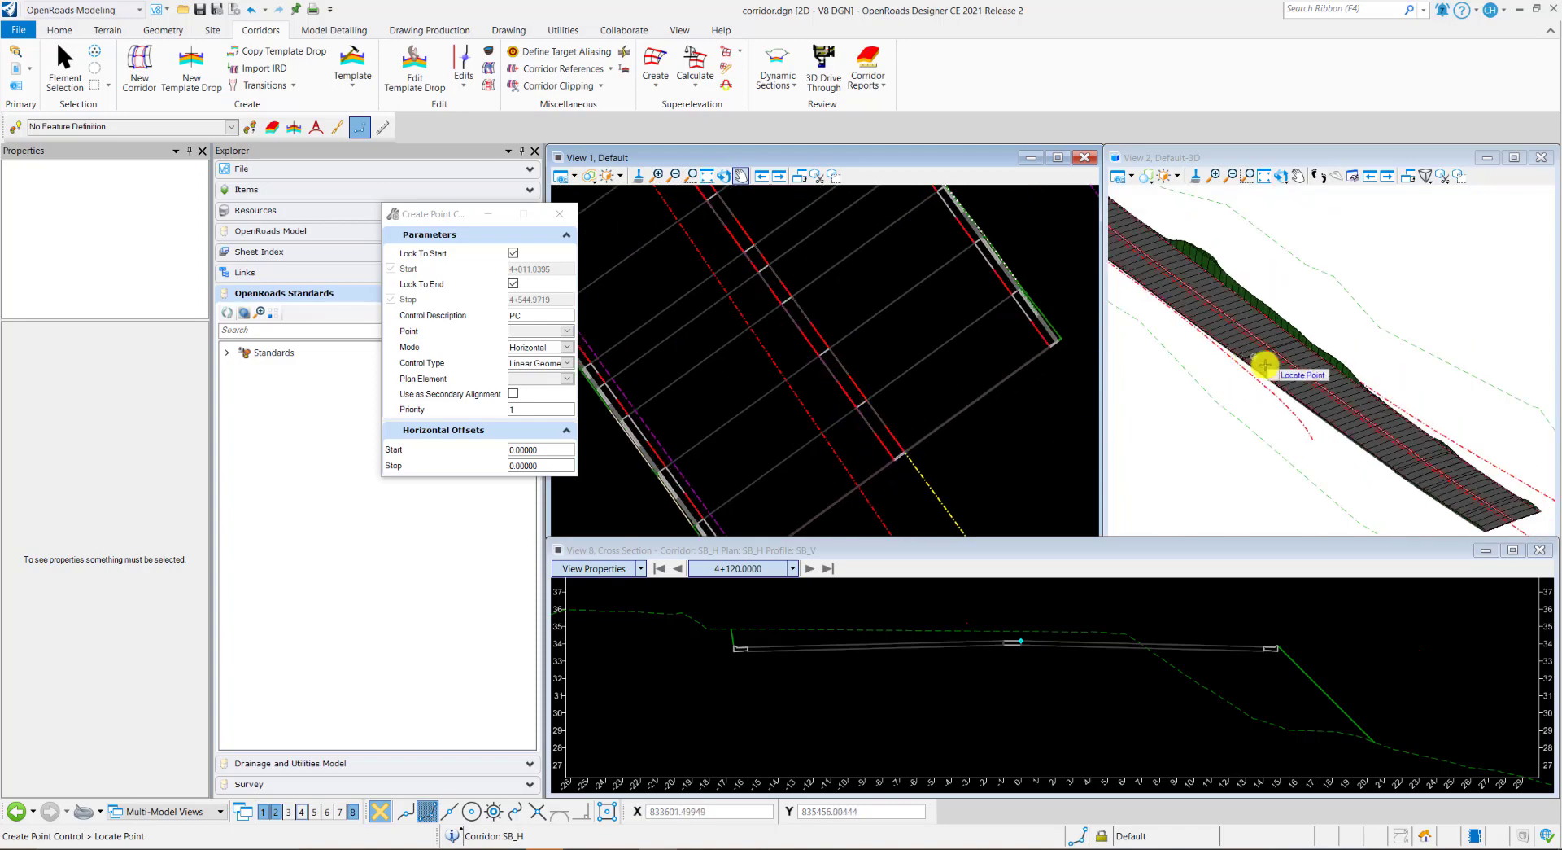
scroll(1297, 334, "up", 1)
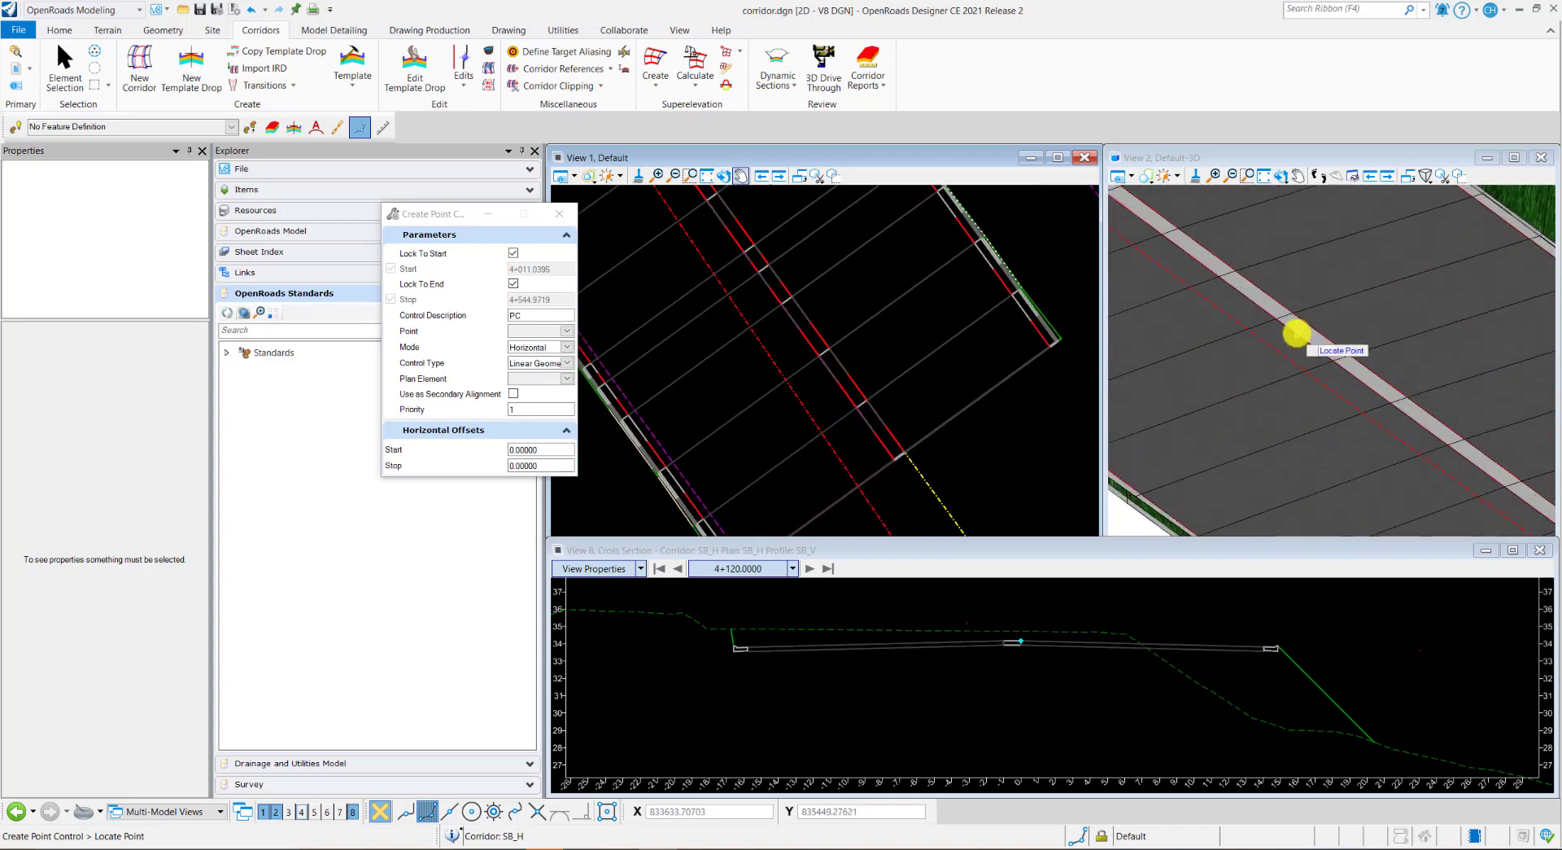
left_click(1284, 312)
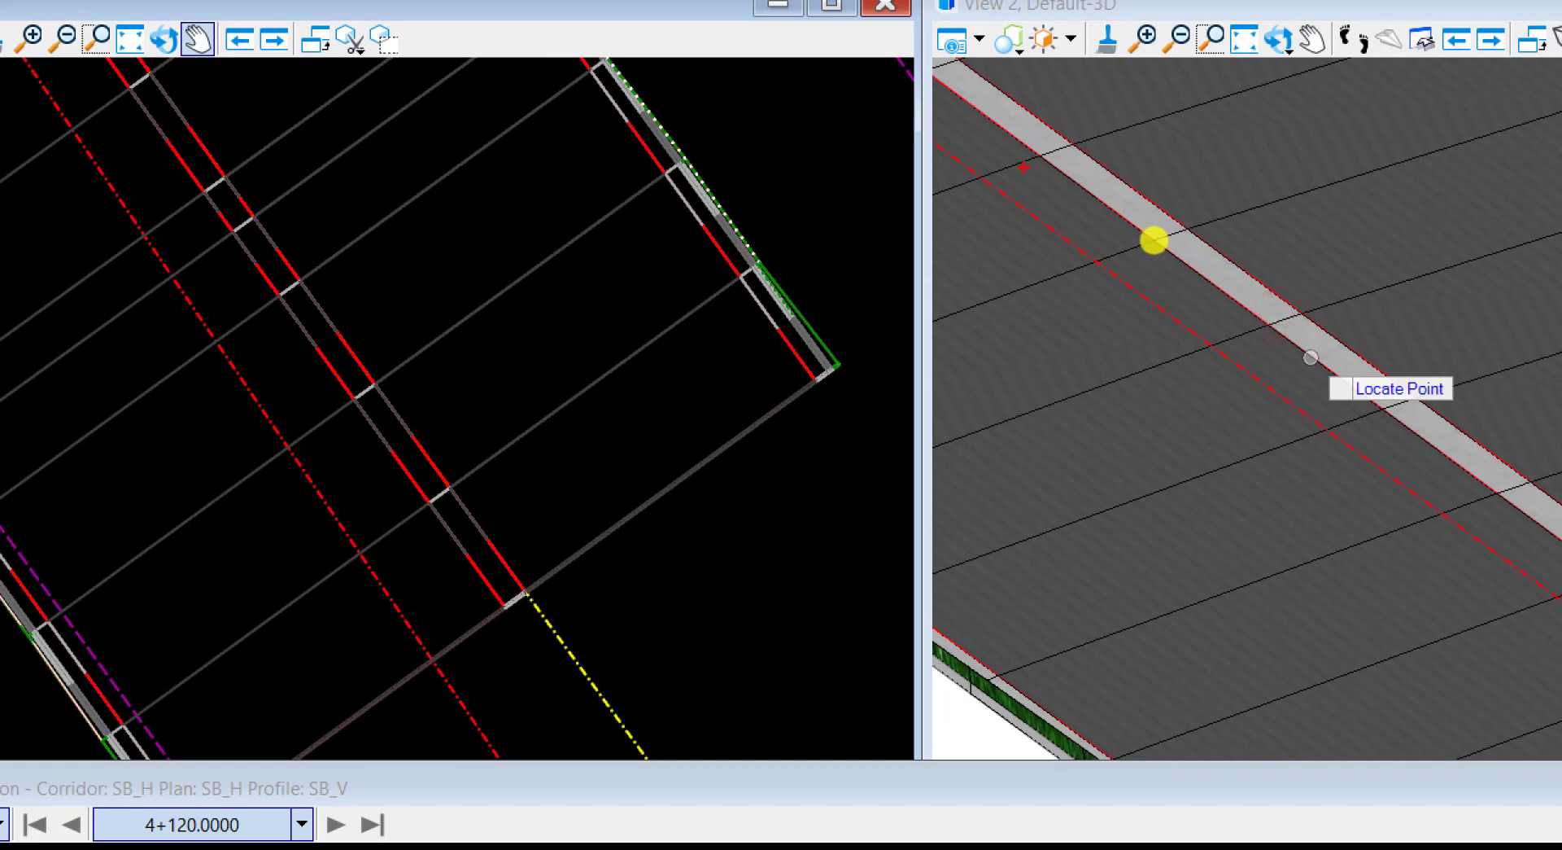
mouse_move(1210, 287)
left_mouse_down()
mouse_move(1269, 321)
mouse_move(1206, 255)
mouse_move(1148, 236)
left_mouse_up()
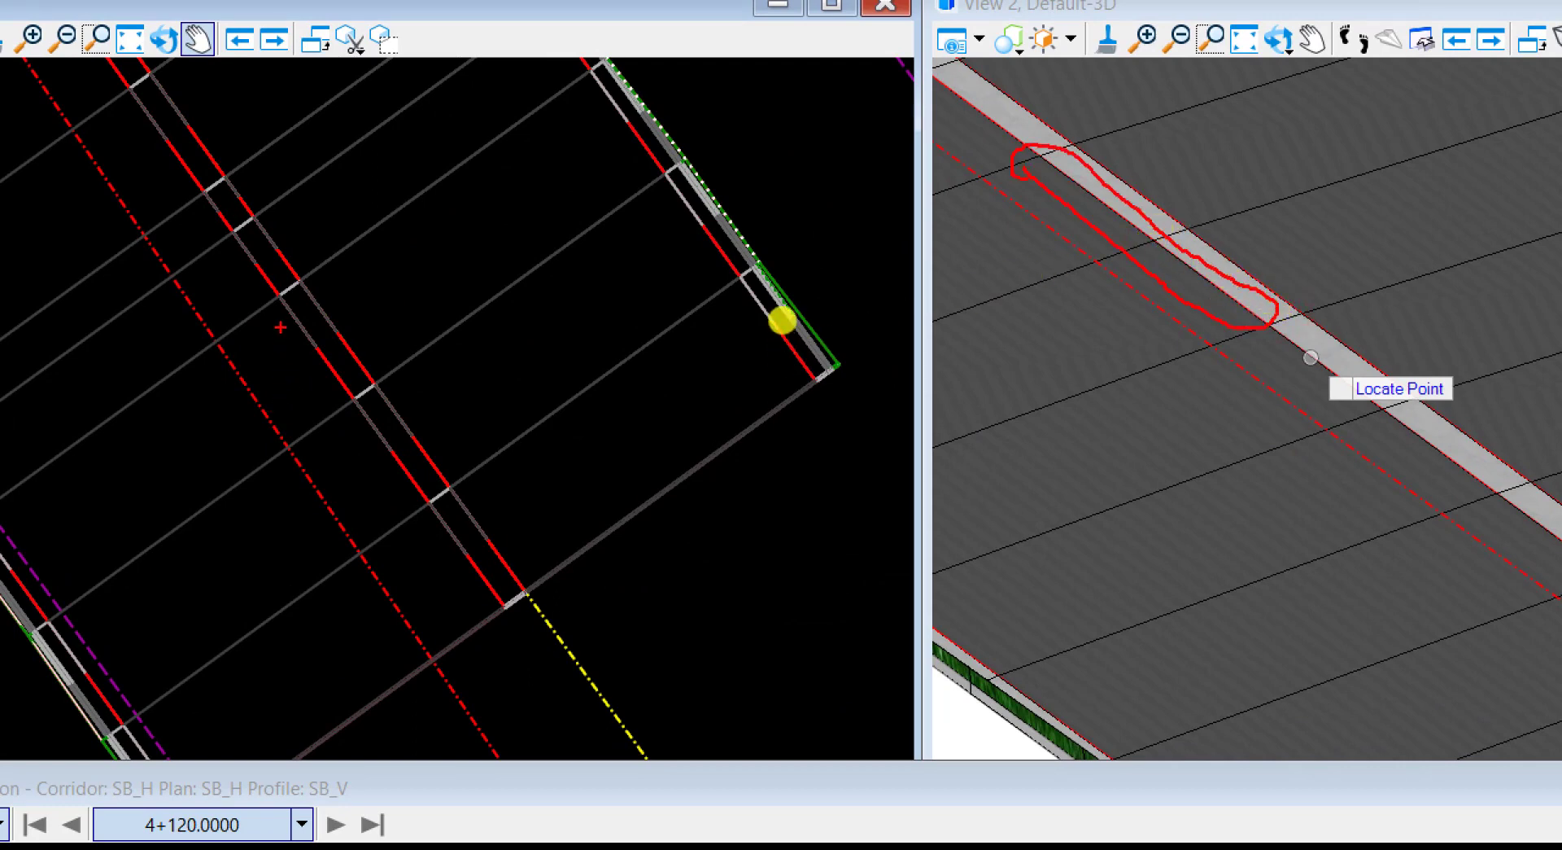
left_click(782, 320)
mouse_move(855, 398)
left_mouse_down()
mouse_move(809, 328)
mouse_move(731, 300)
left_mouse_up()
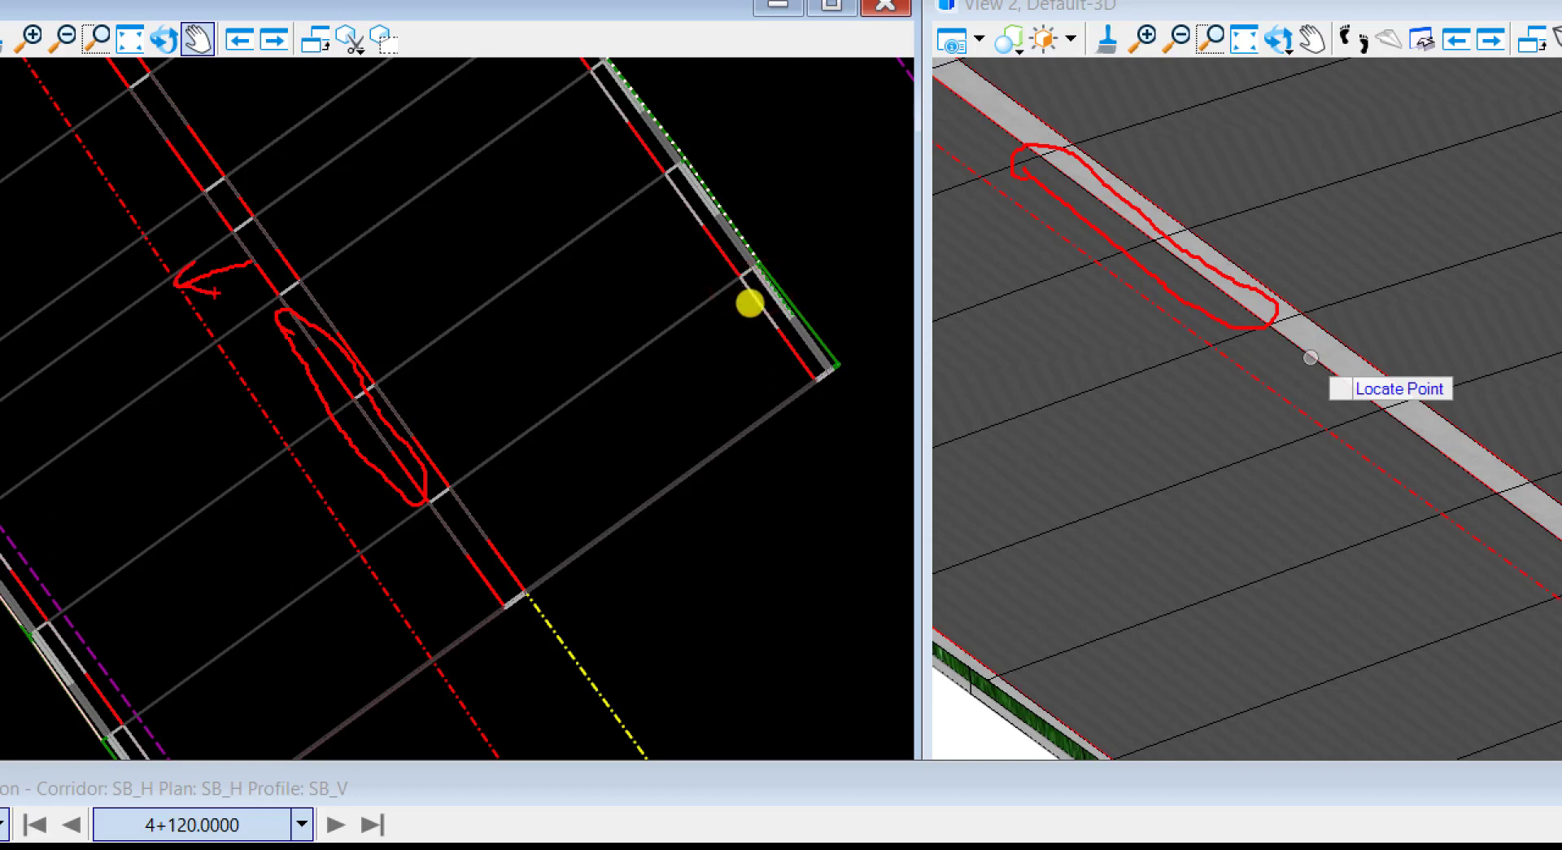
key("Escape")
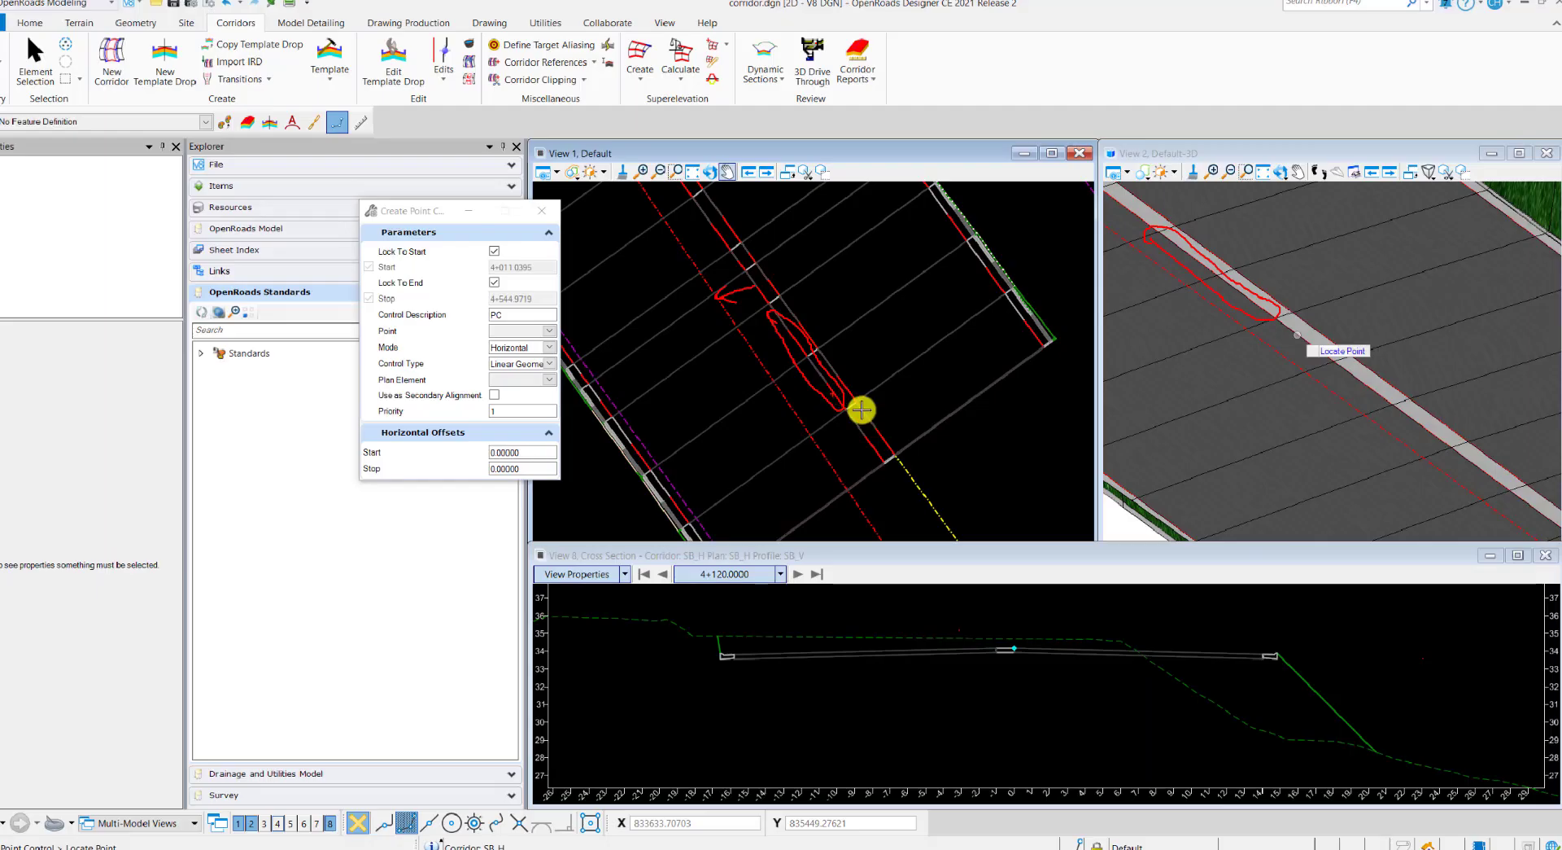
left_click(828, 373)
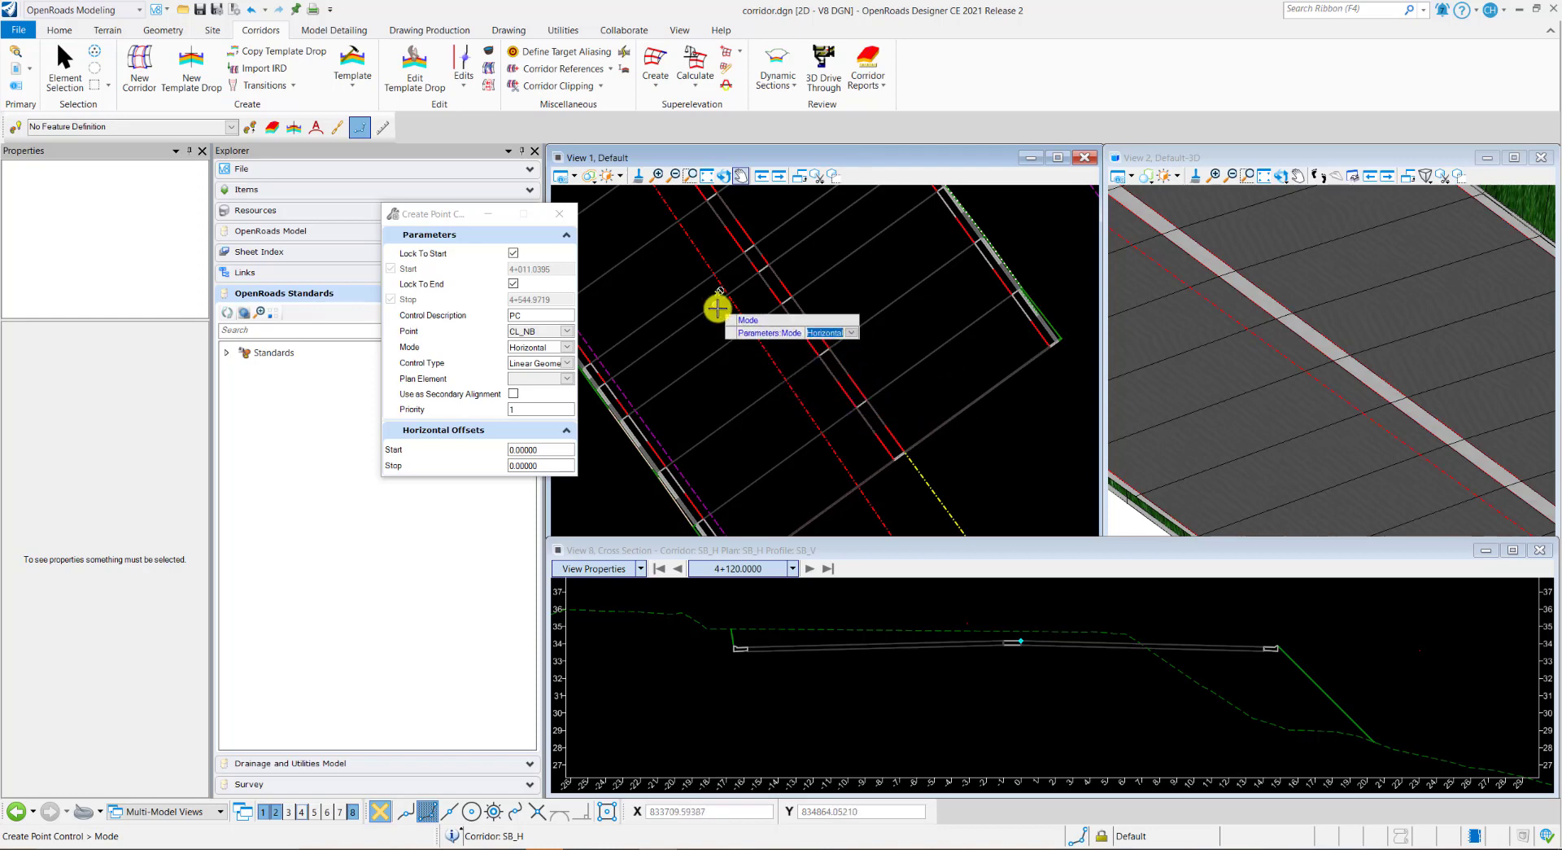
Set Horizontal mode with Linear Geometry control, using the NB_H alignment as plan element and as secondary alignment.
left_click(852, 303)
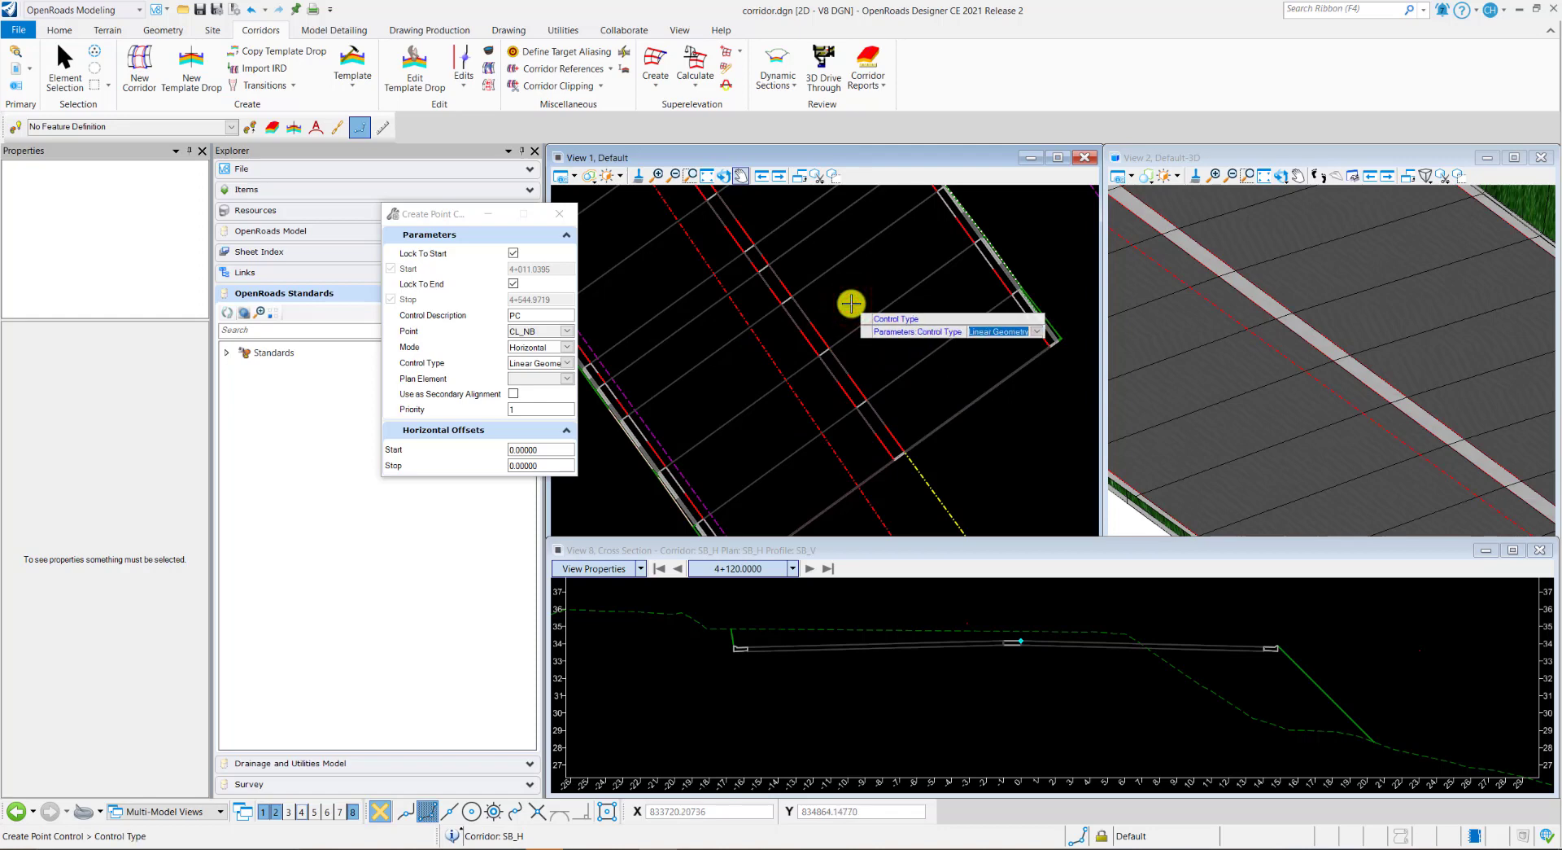
left_click(835, 300)
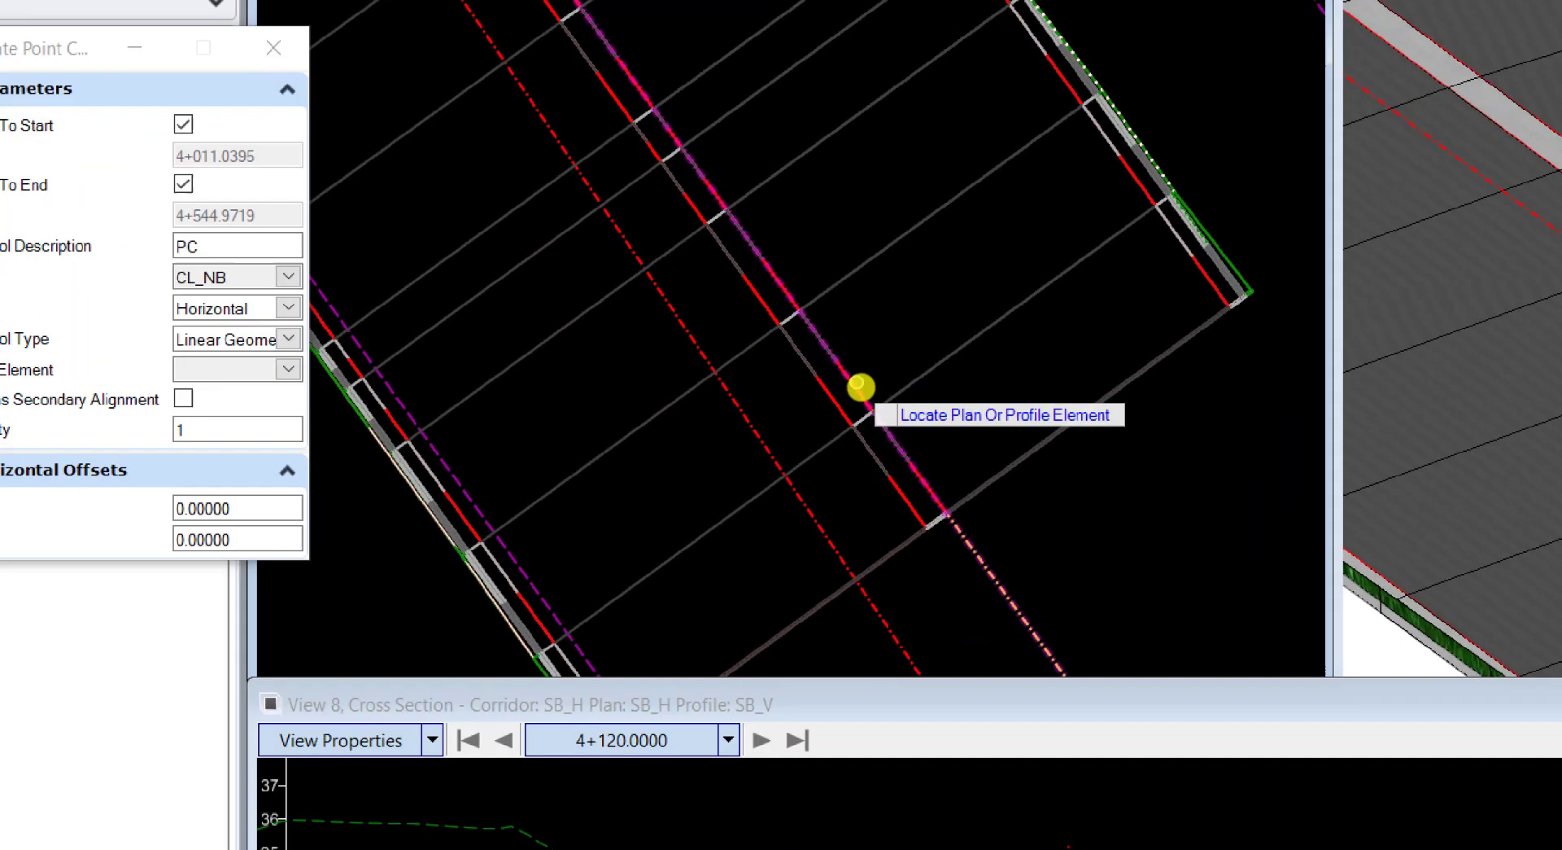
left_click_drag(874, 457, 752, 286)
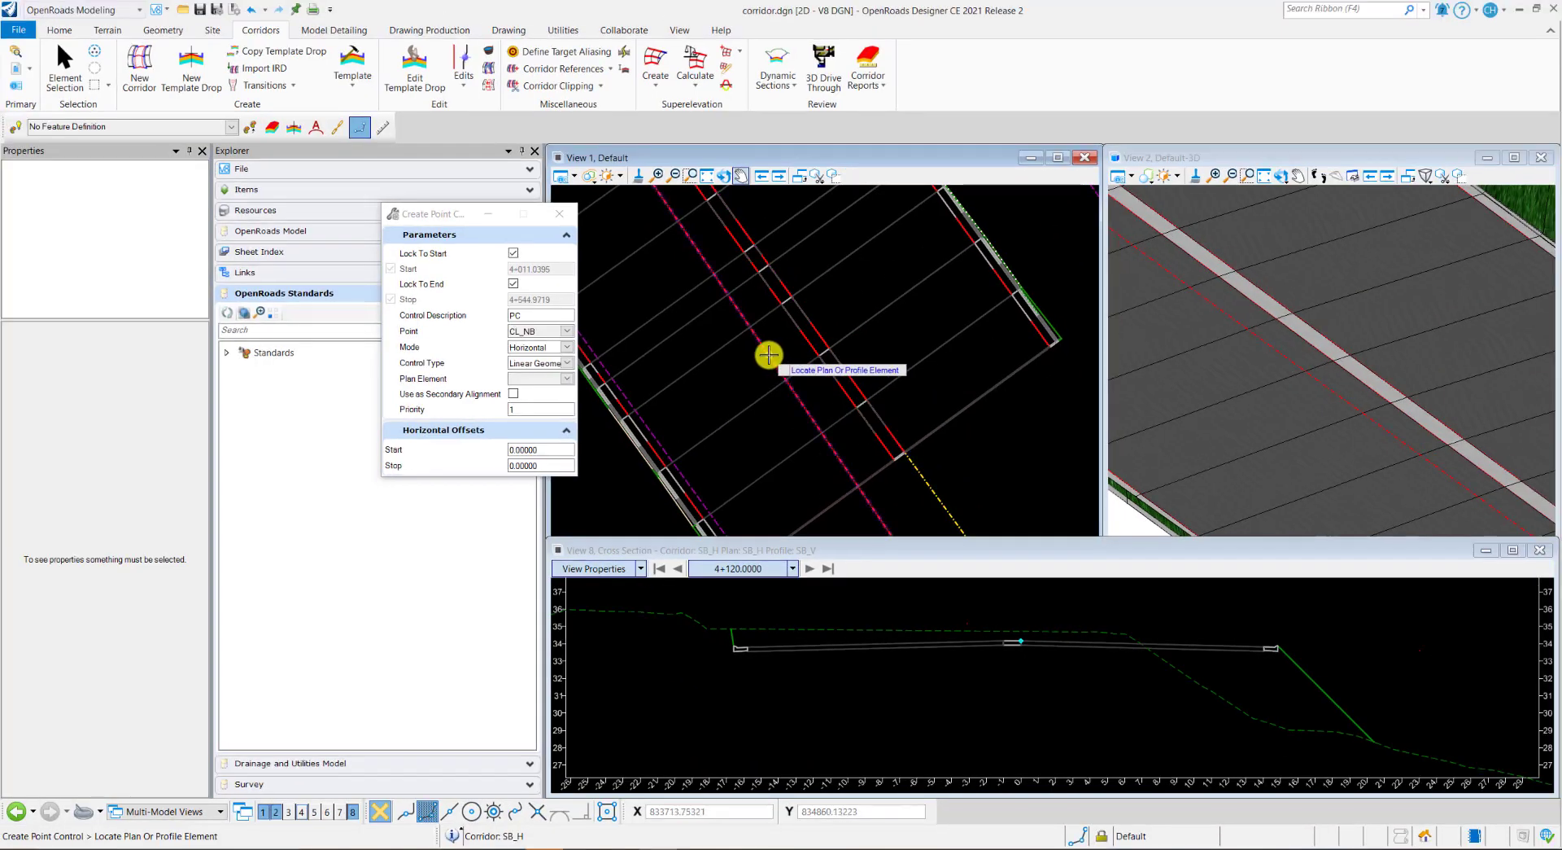
left_click(682, 323)
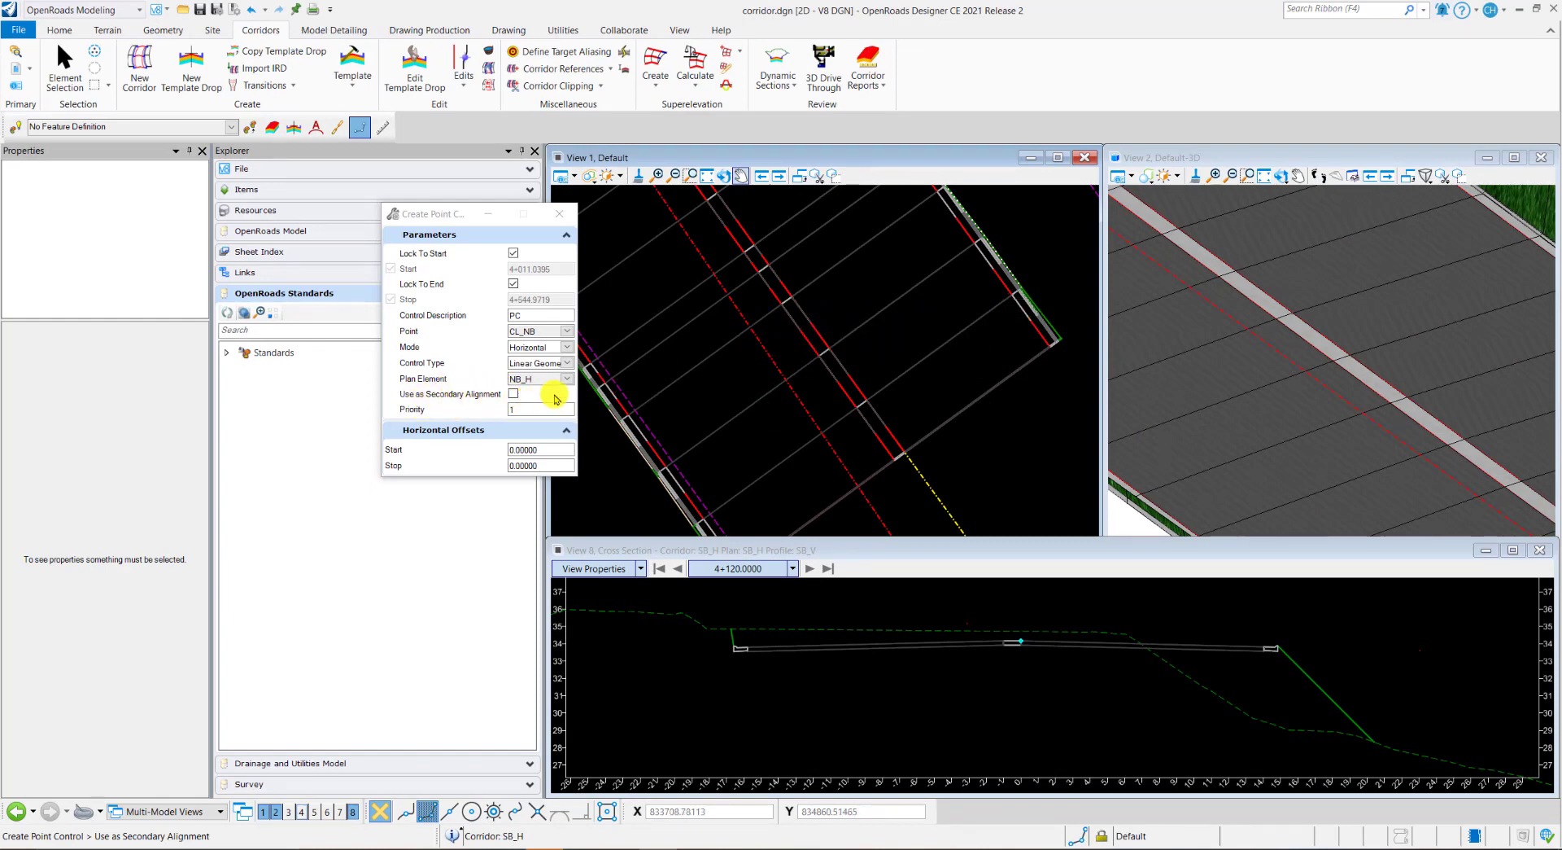
left_click(514, 394)
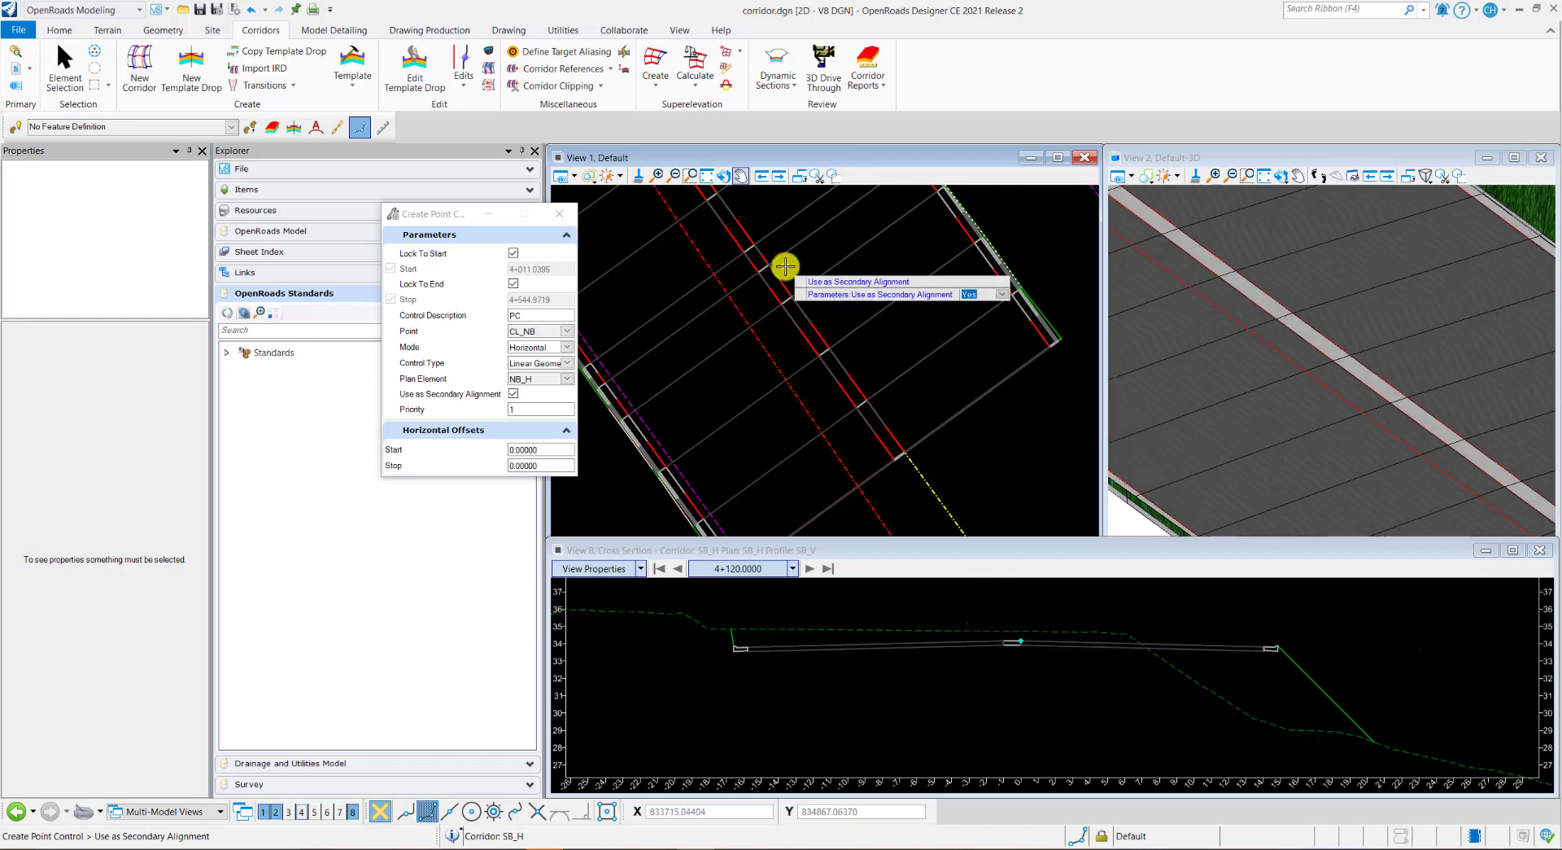
Complete the point control with secondary alignment use enabled, priority 1 and start and stop horizontal offsets of 0.
left_click(781, 338)
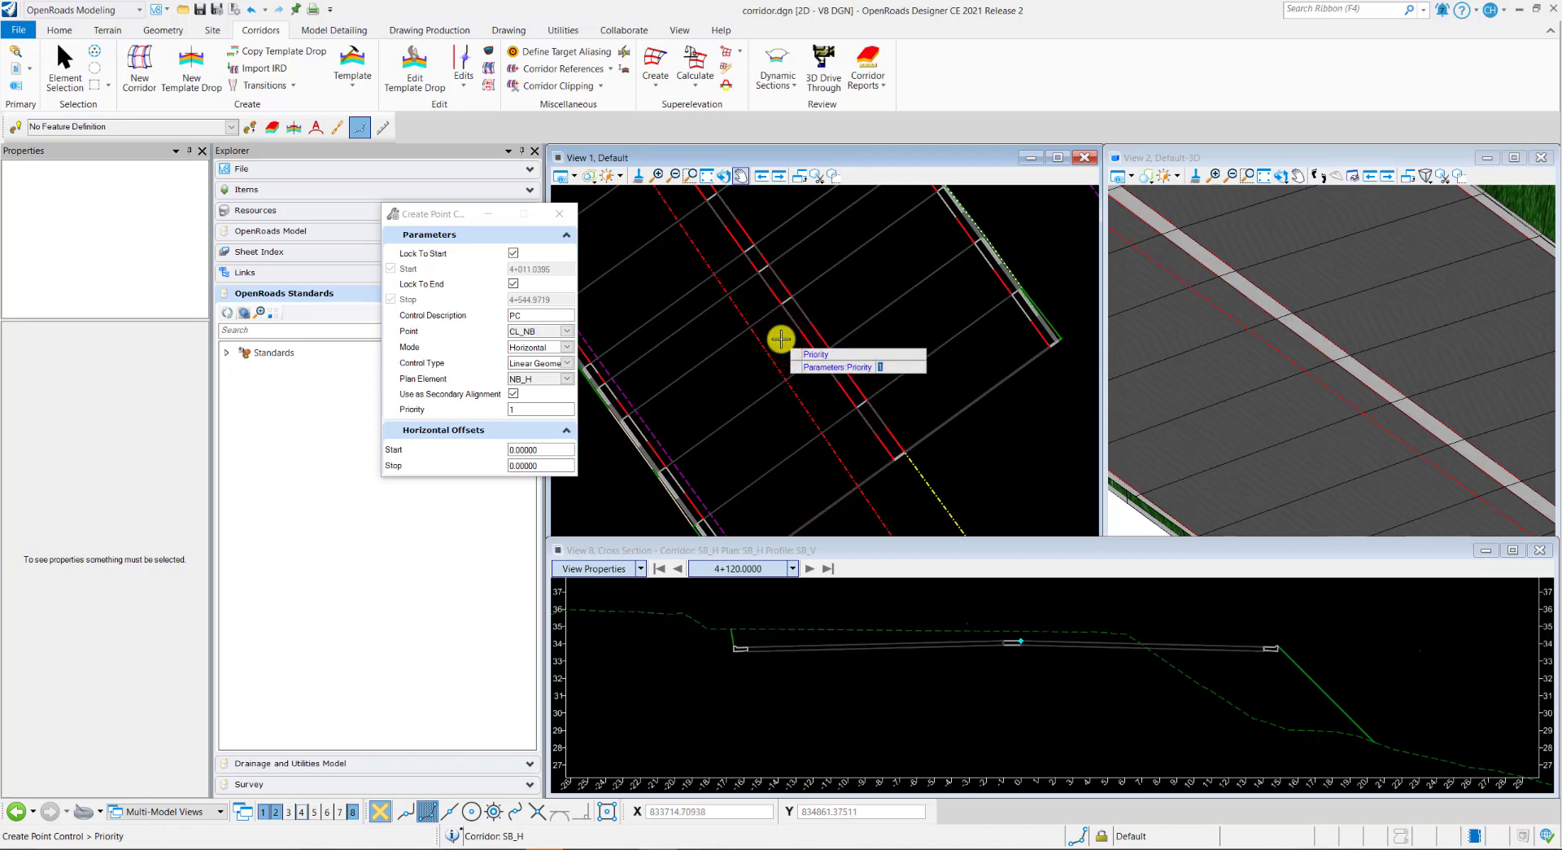
left_click(782, 339)
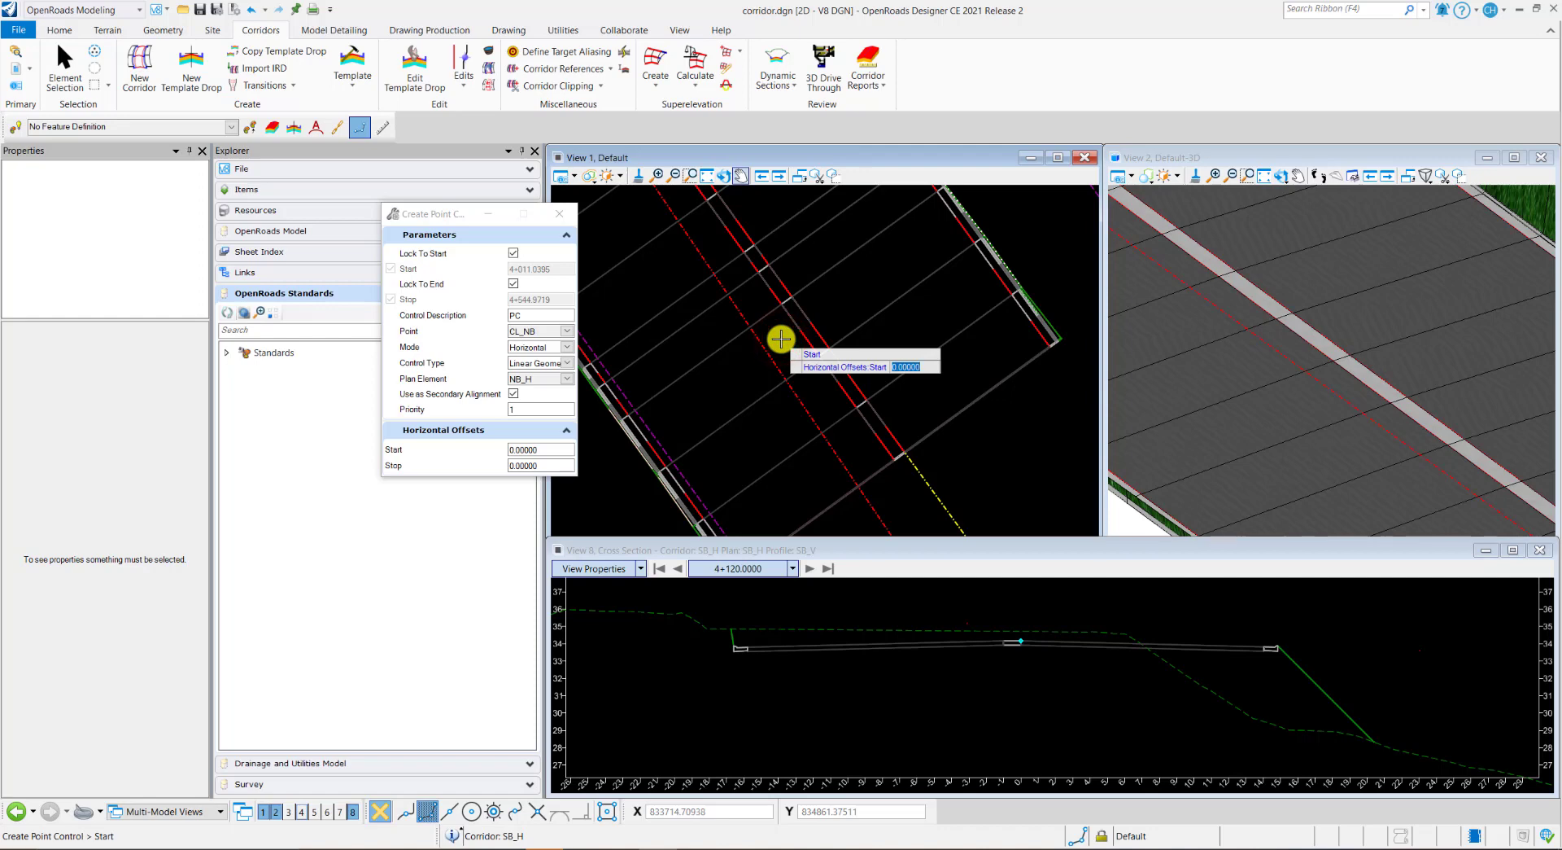
left_click(781, 338)
left_click(781, 339)
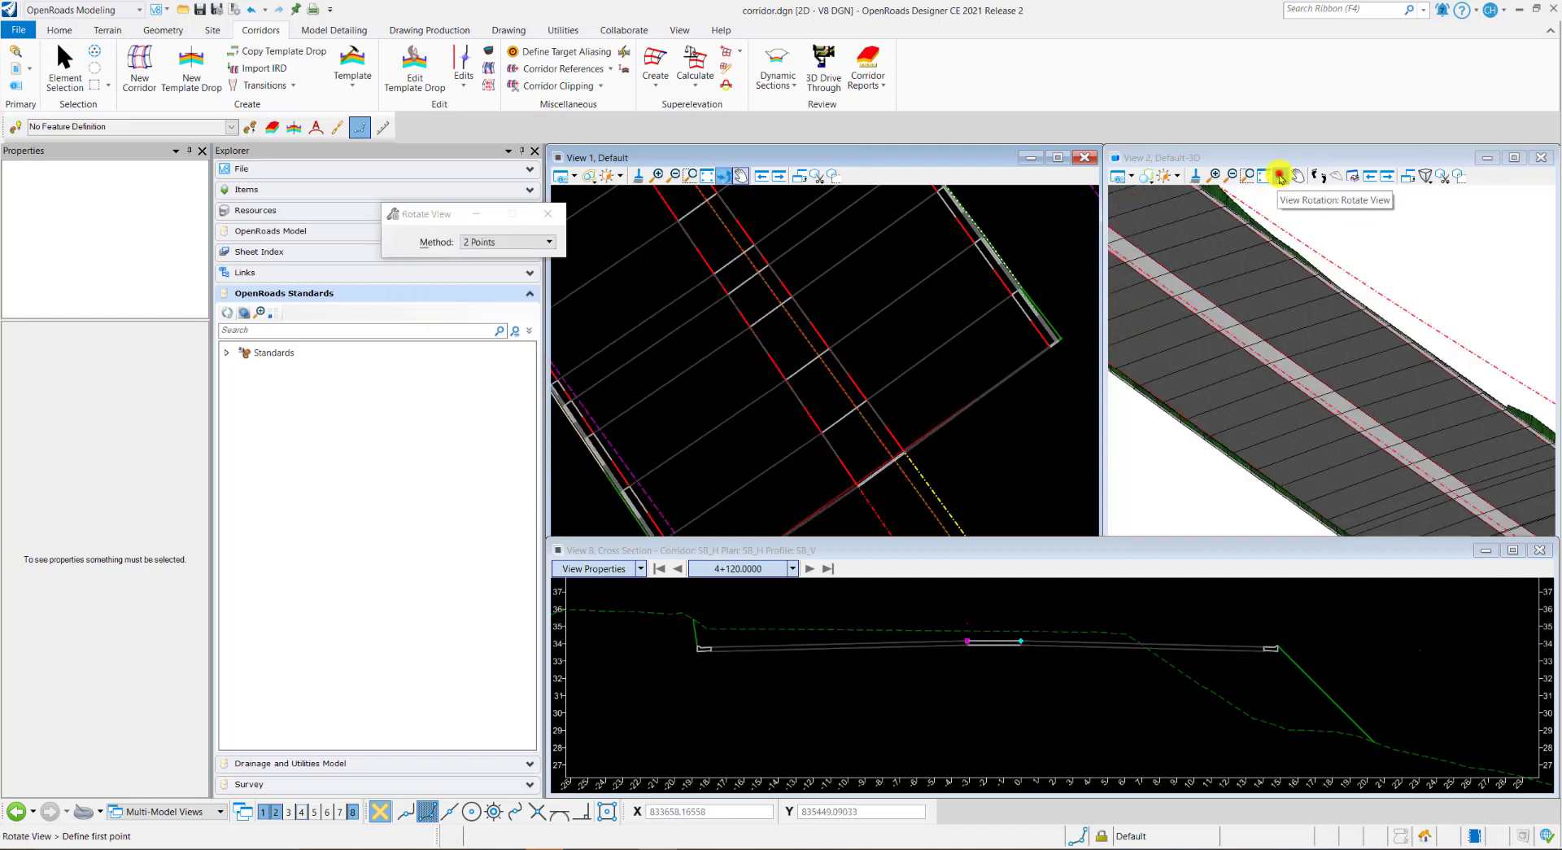
Examine the corridor's median along its length in the 3D view, turned so the road runs vertically from above.
left_click(1278, 175)
left_click(1304, 195)
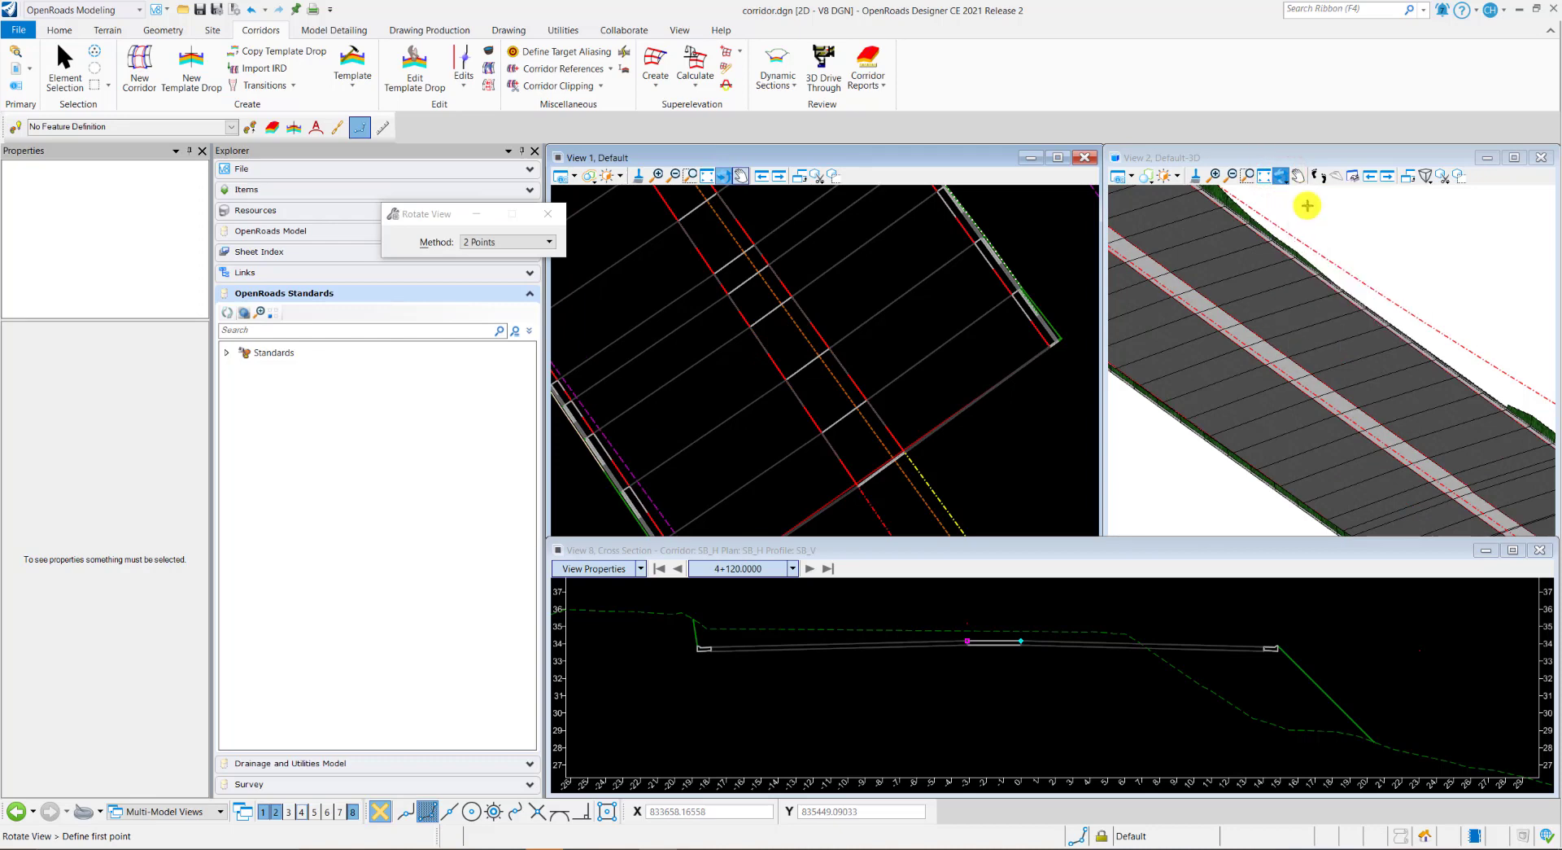
left_click(1334, 393)
left_click(1422, 440)
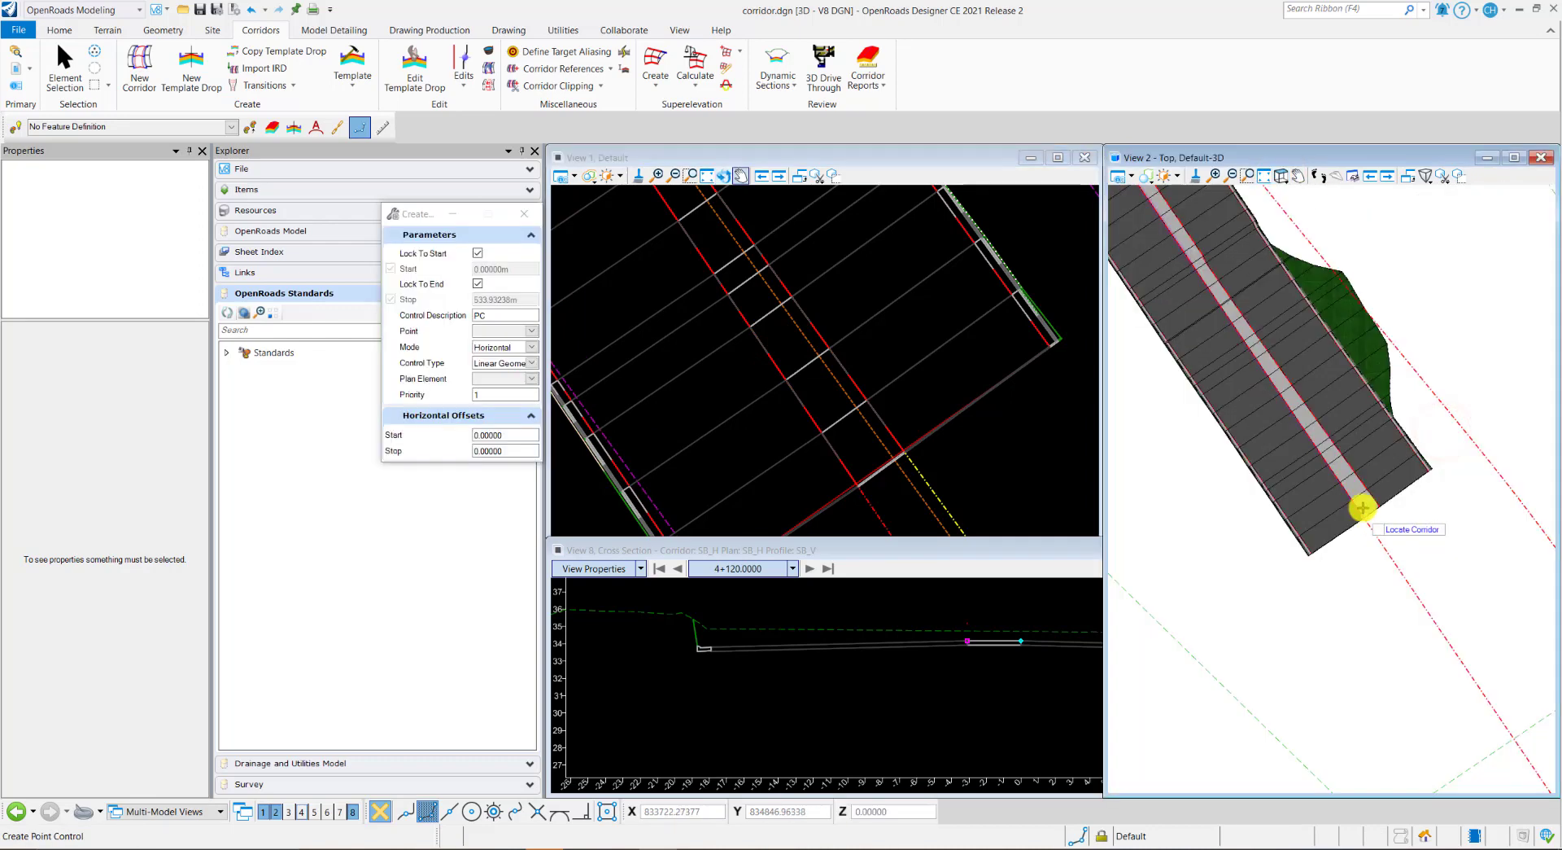
left_click(1280, 174)
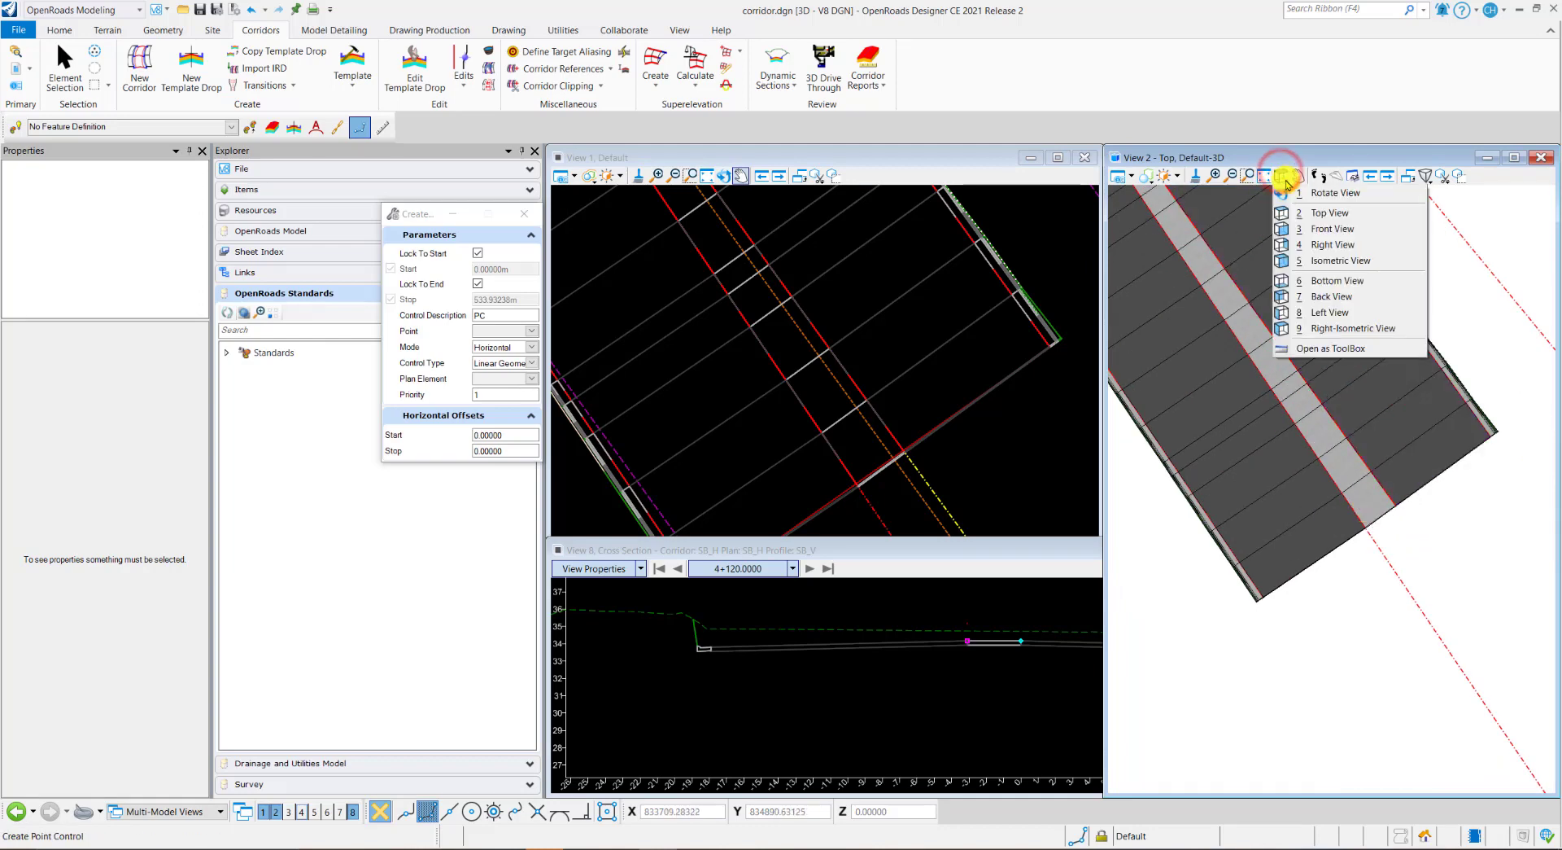
left_click(1318, 194)
left_click(1435, 563)
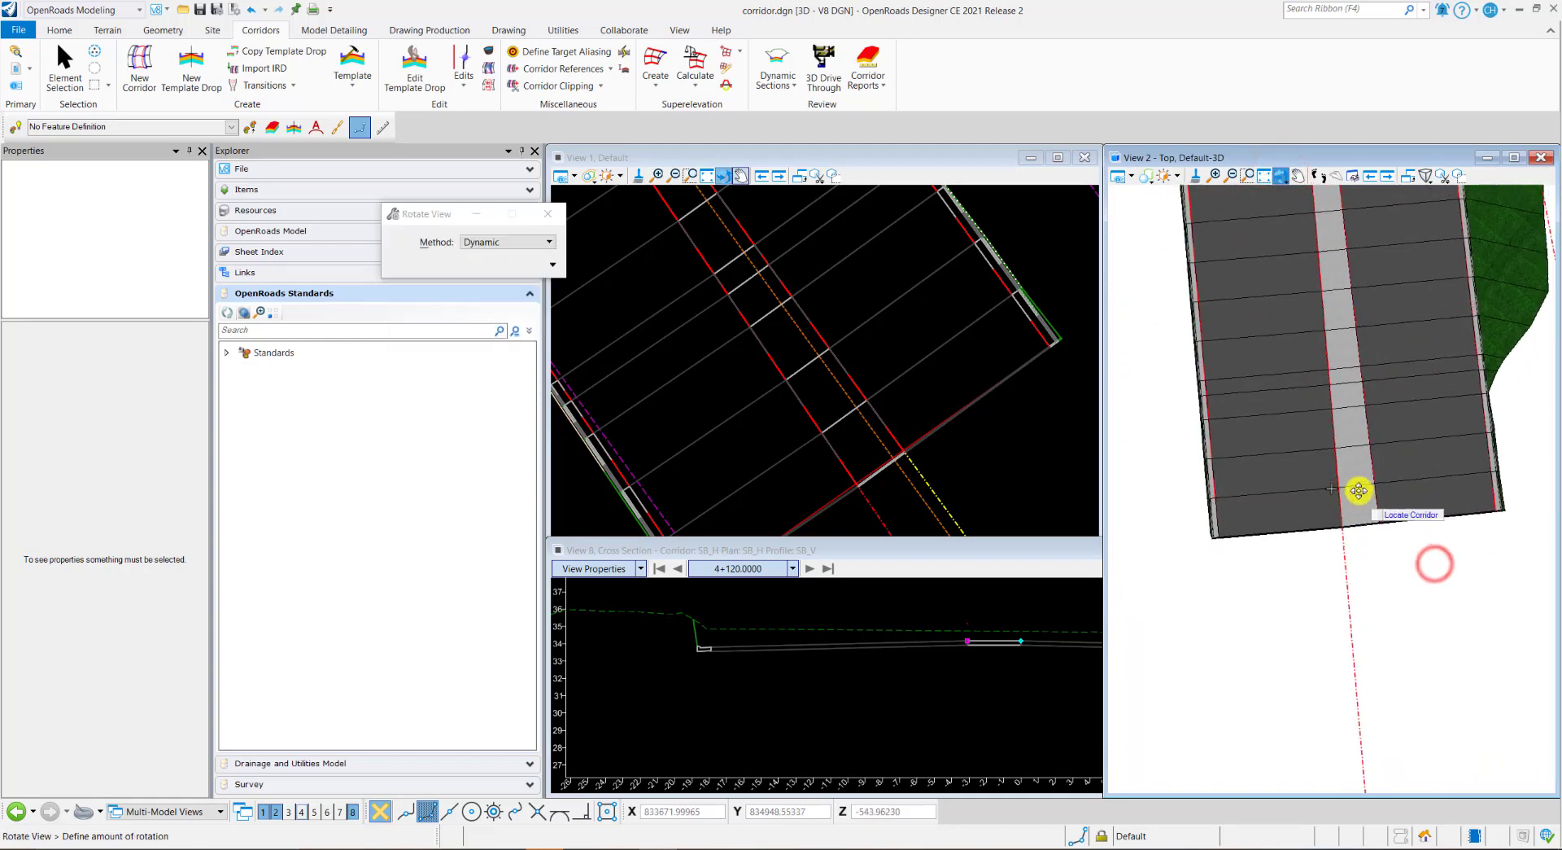
left_click(1339, 505)
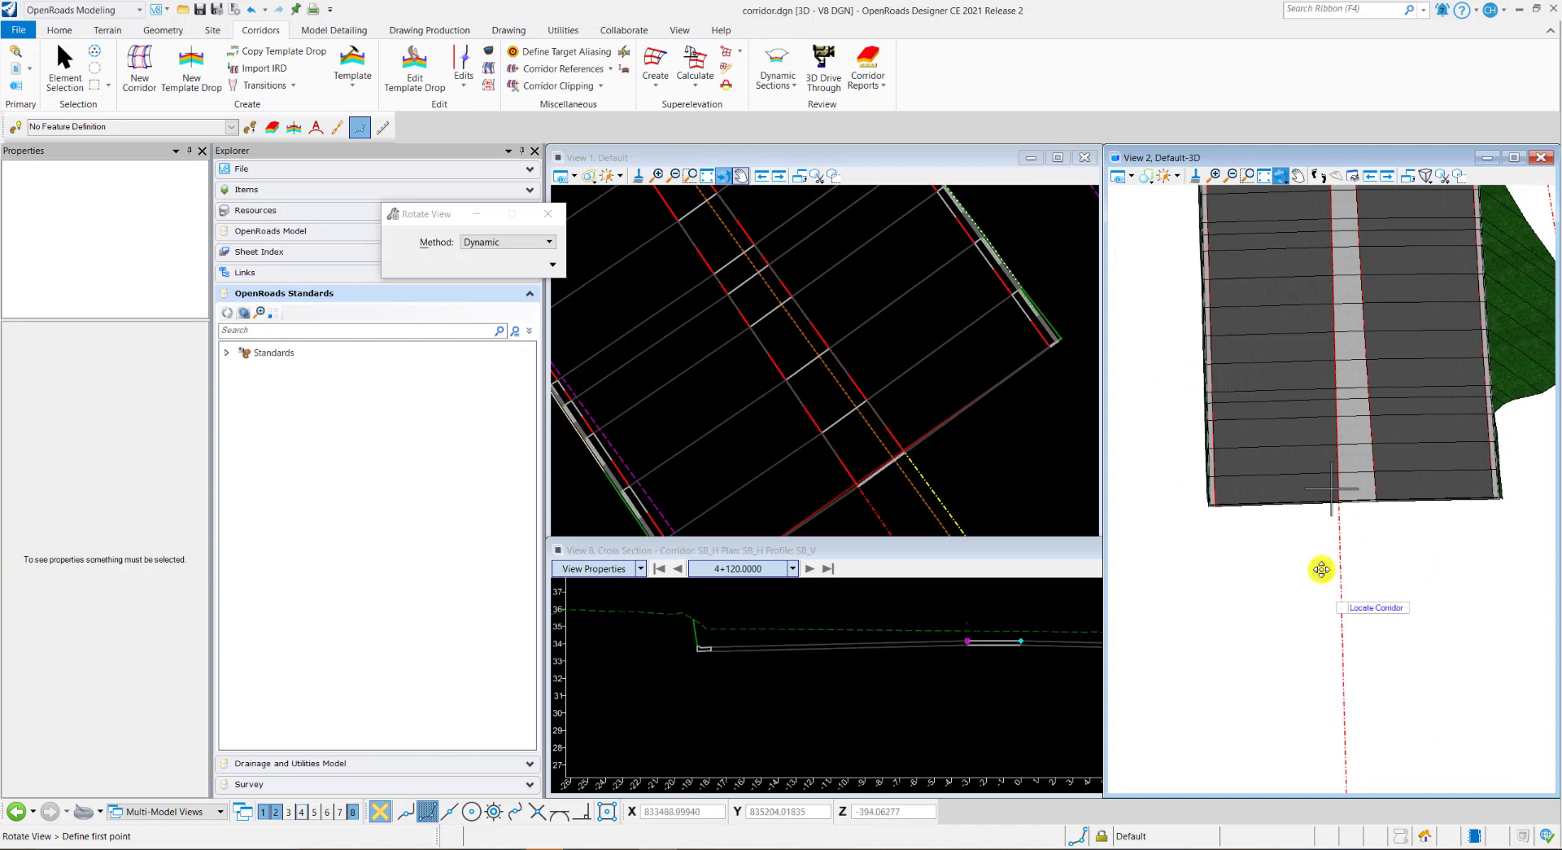
middle_click_drag(1380, 317, 1363, 535)
scroll(1363, 535, "down", 2)
left_click(1340, 498)
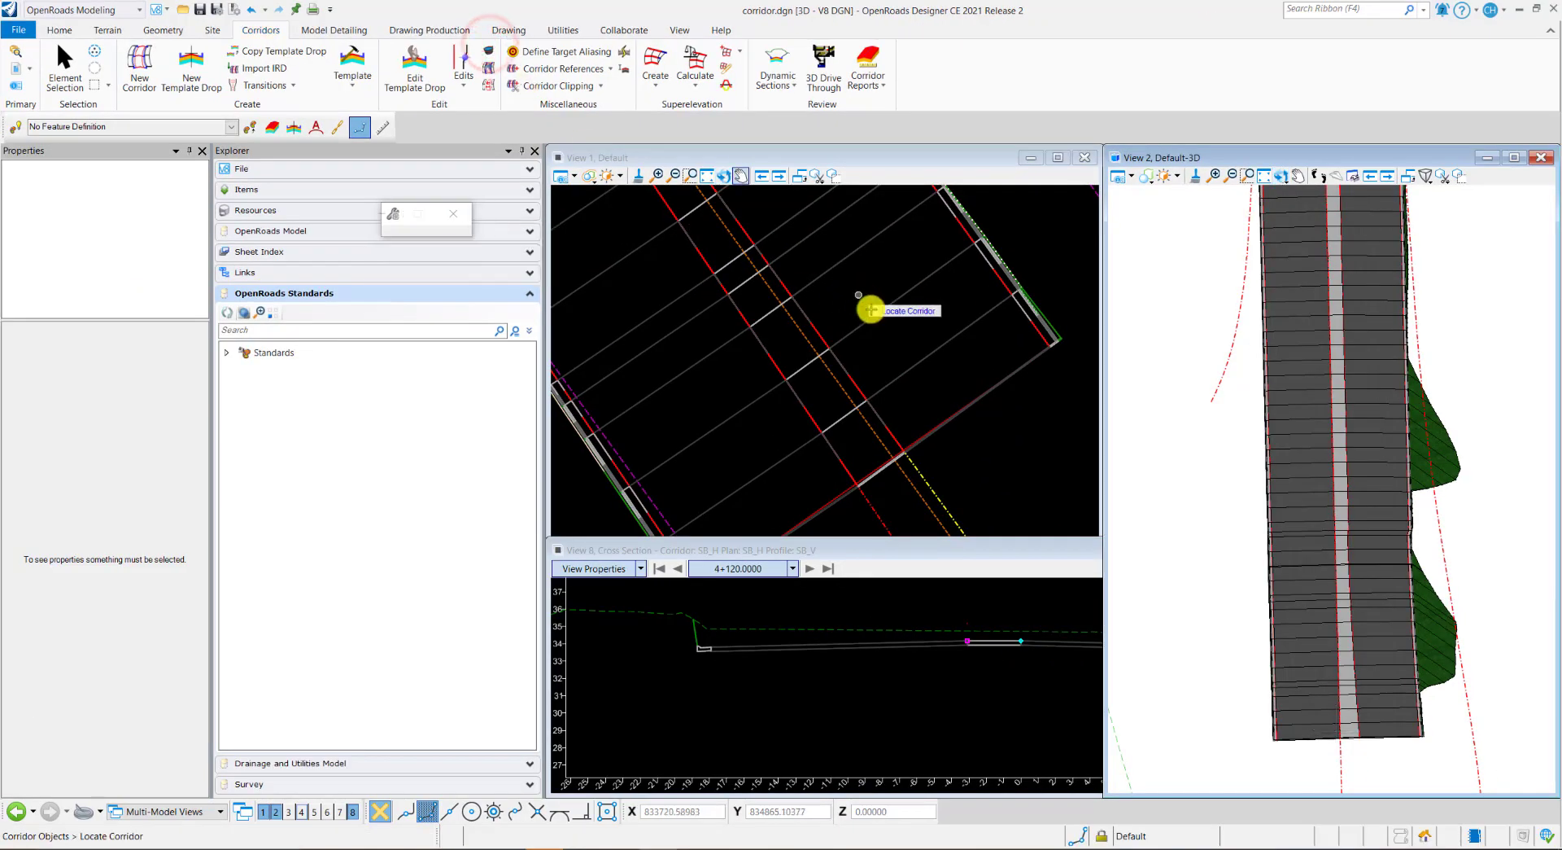
Open the corridor objects of SB_H and examine the settings of its PC point control.
left_click(876, 310)
left_click(875, 310)
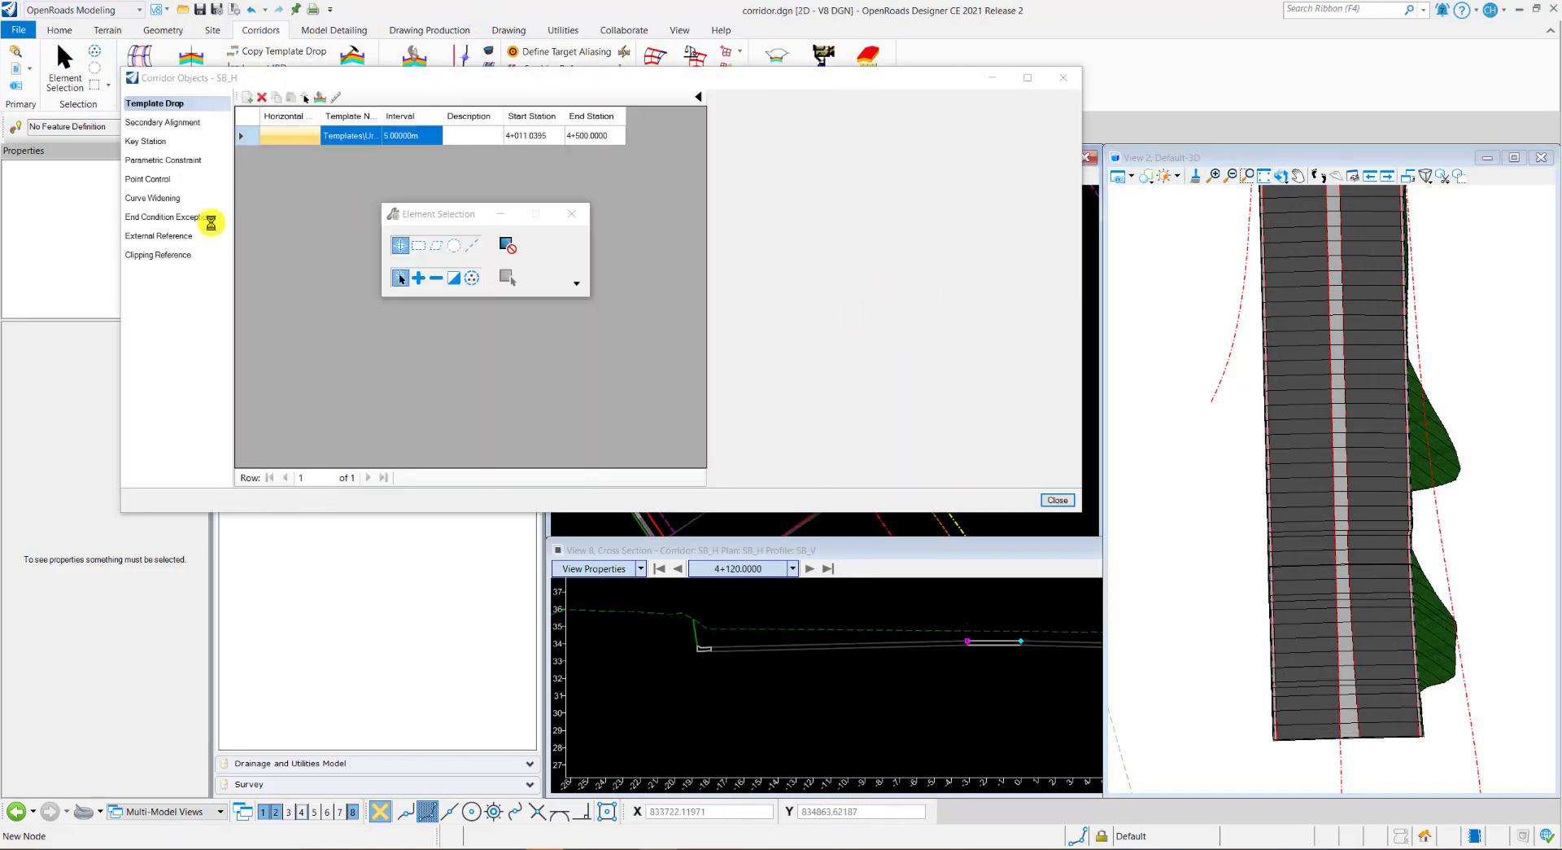
left_click(148, 181)
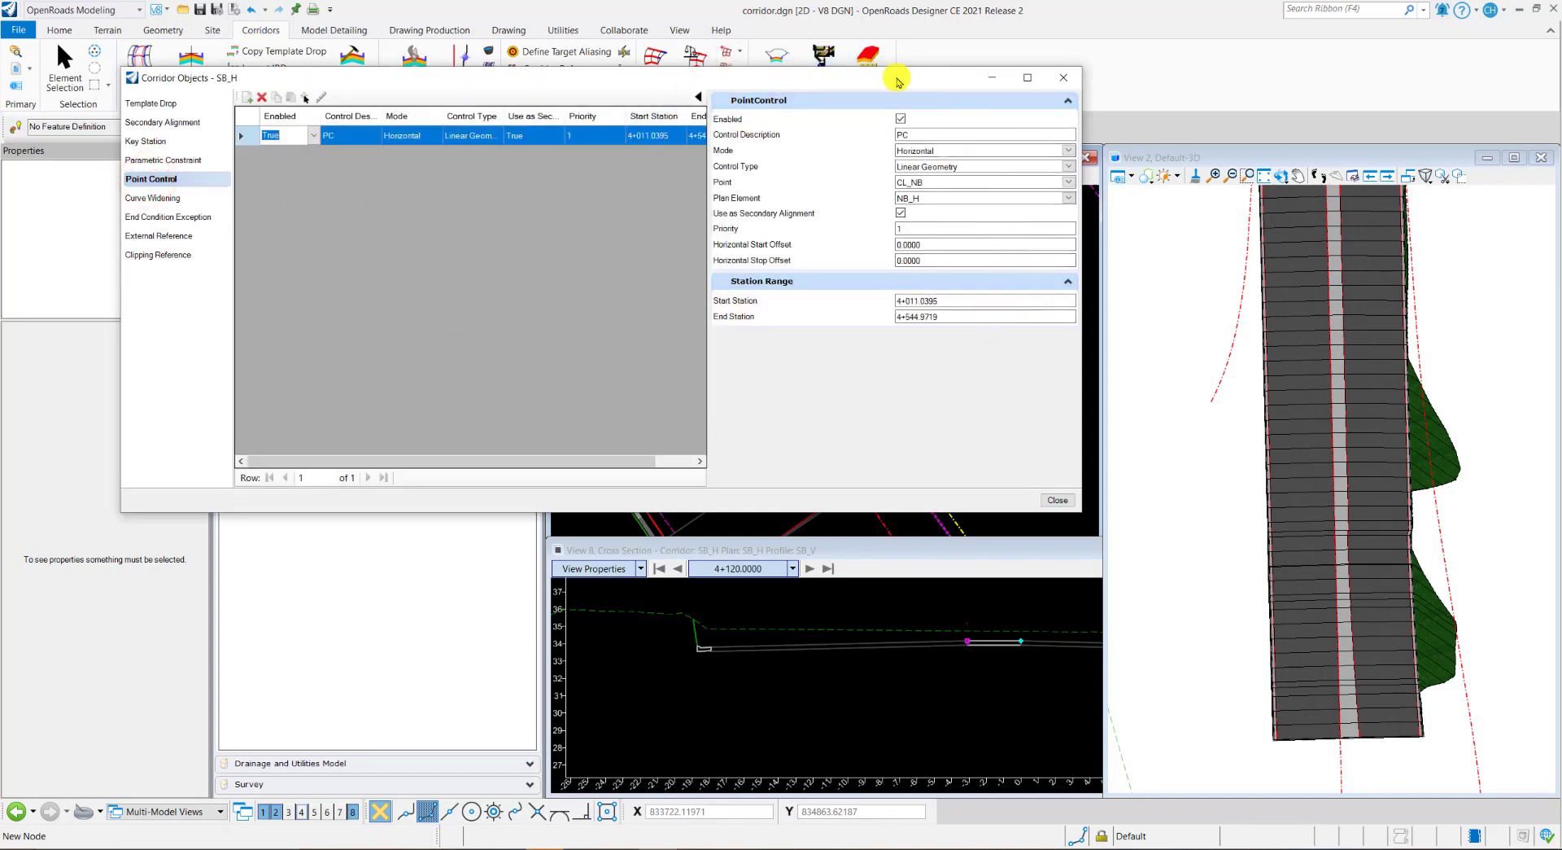
left_click_drag(908, 81, 840, 153)
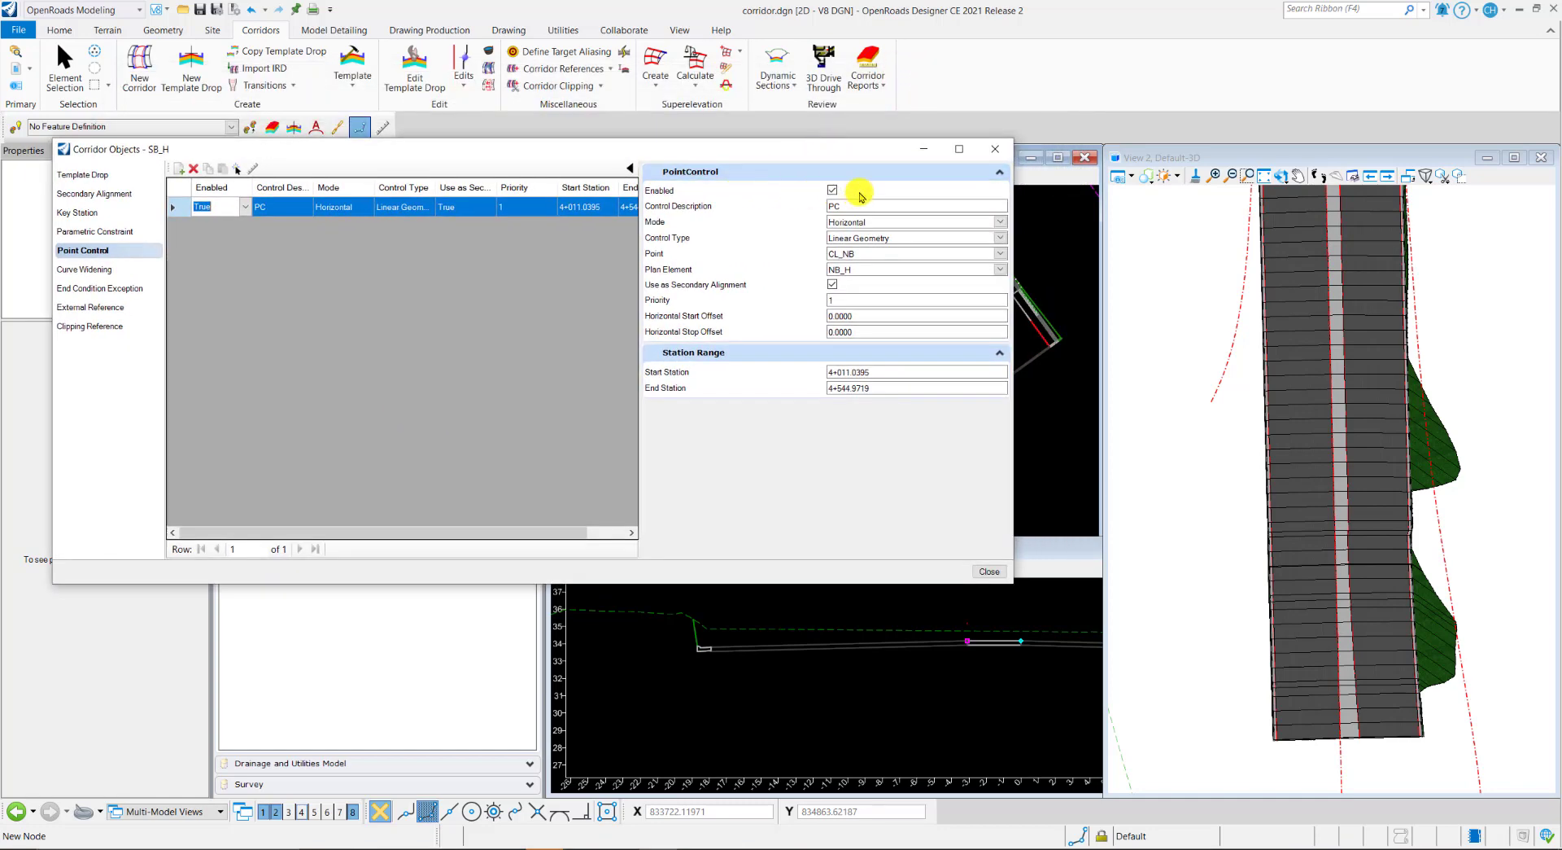
left_click(837, 174)
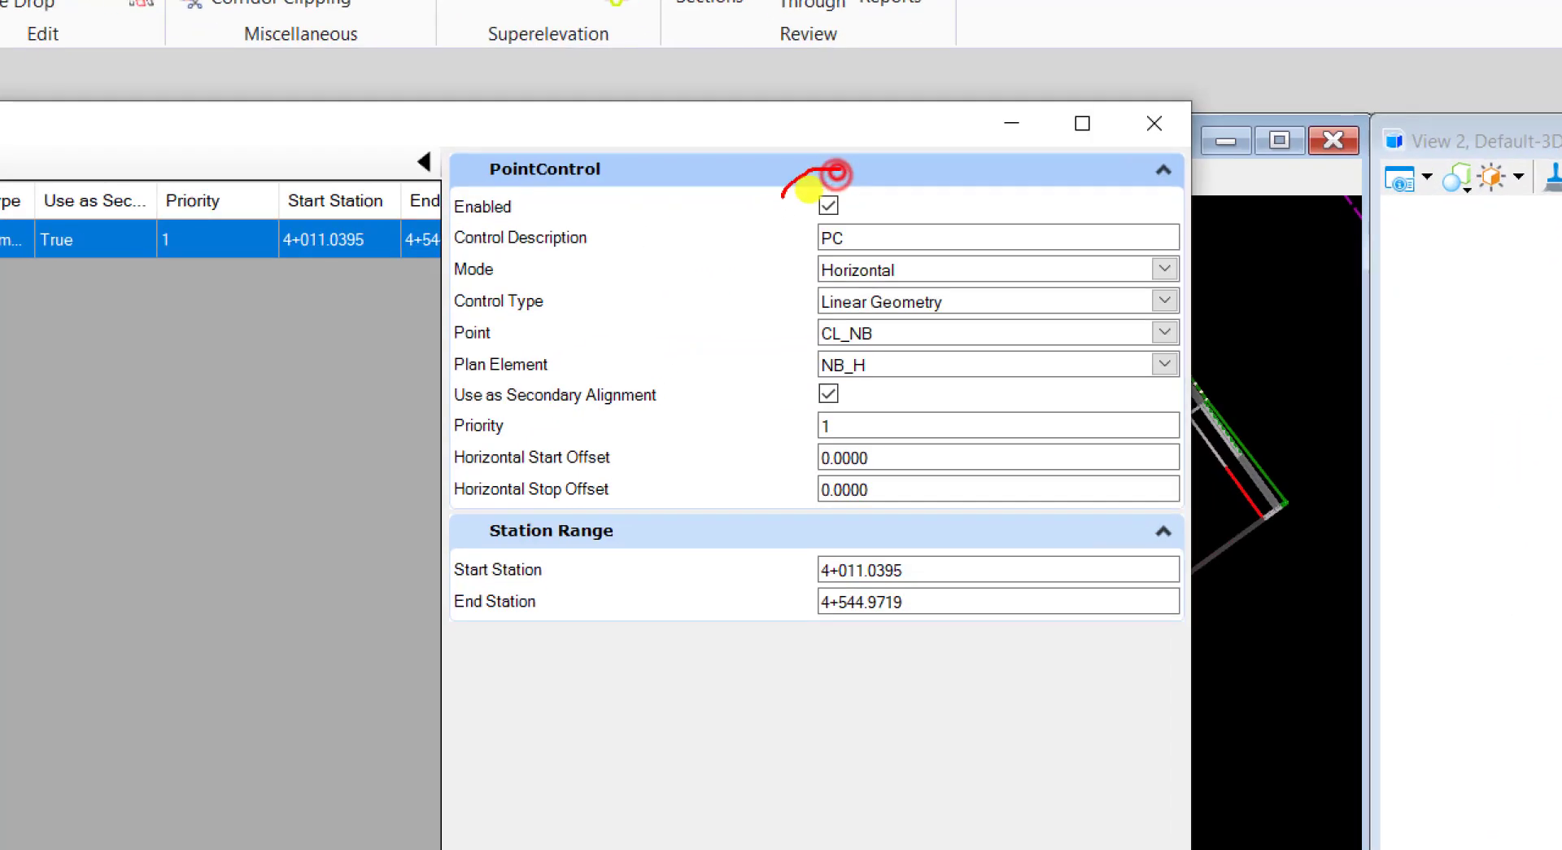
left_click_drag(782, 197, 834, 170)
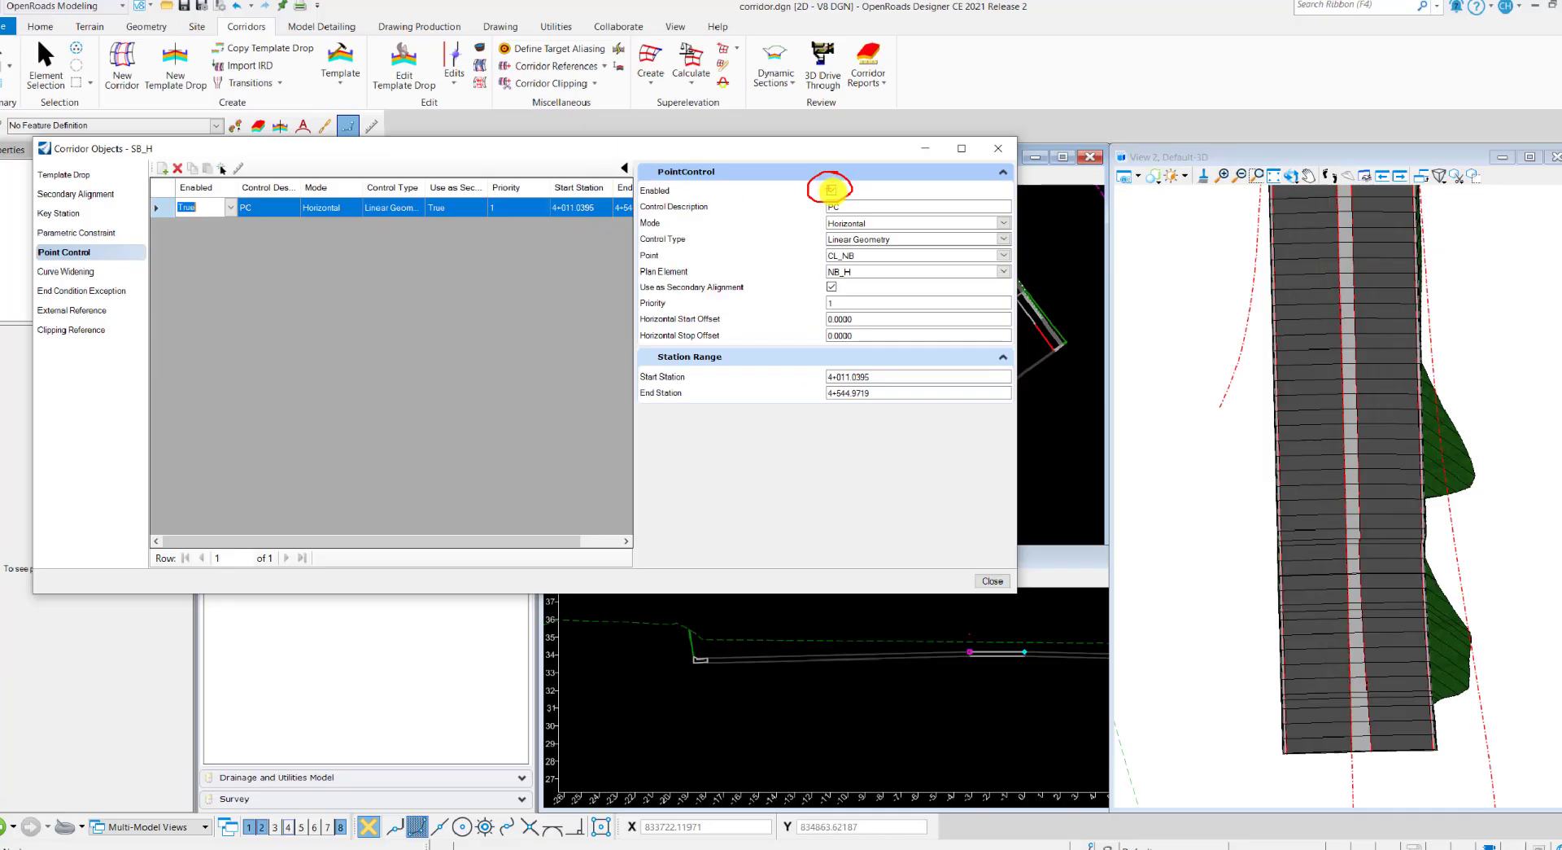
Disable the PC point control on SB_H and re-enable it to compare the corridor with and without it.
left_click(1231, 175)
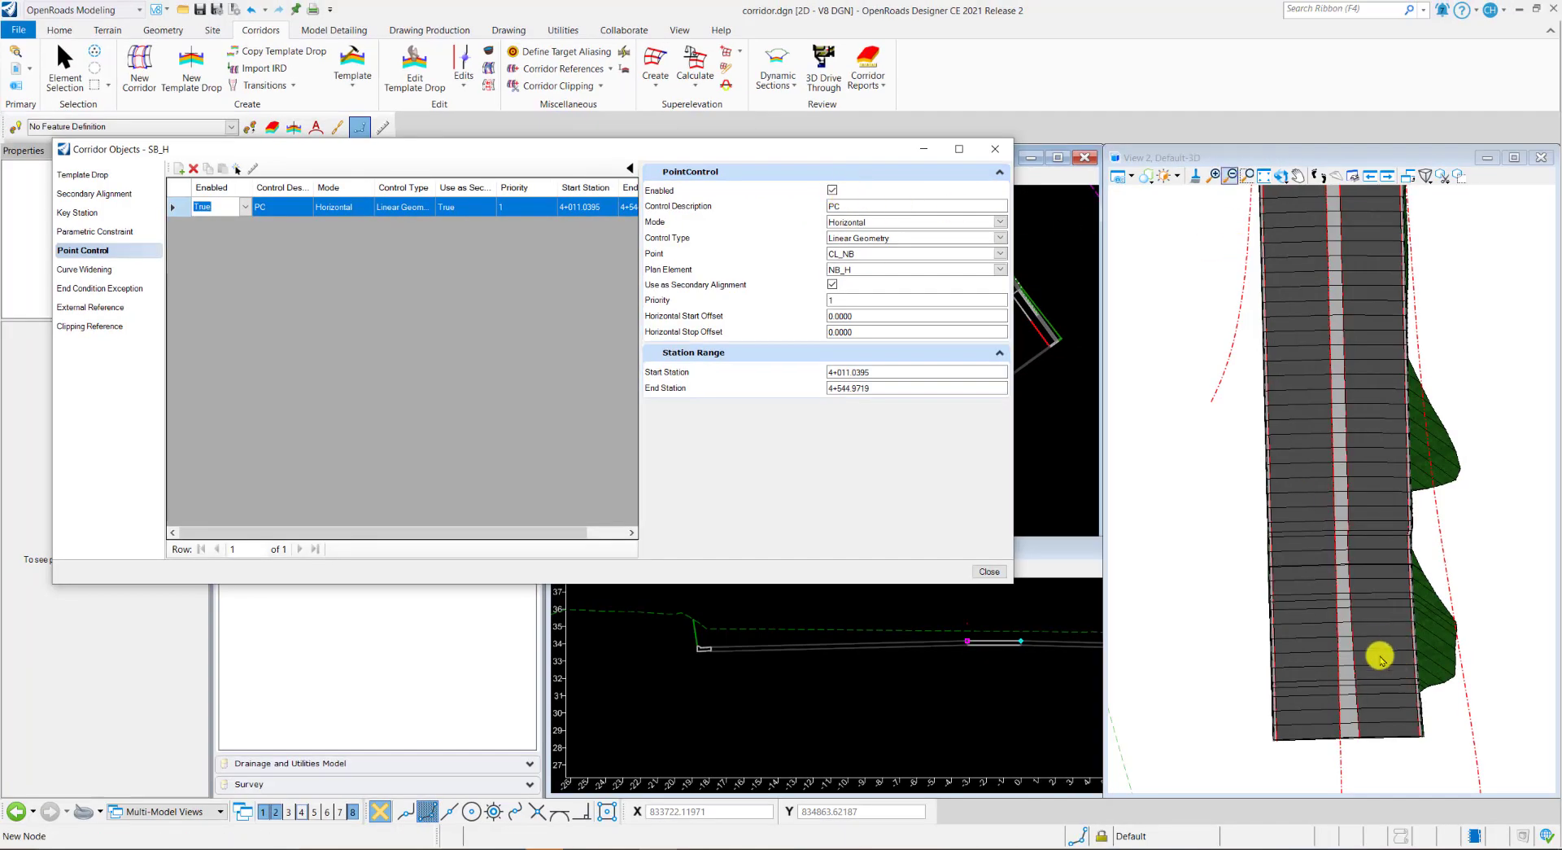
left_click(1248, 176)
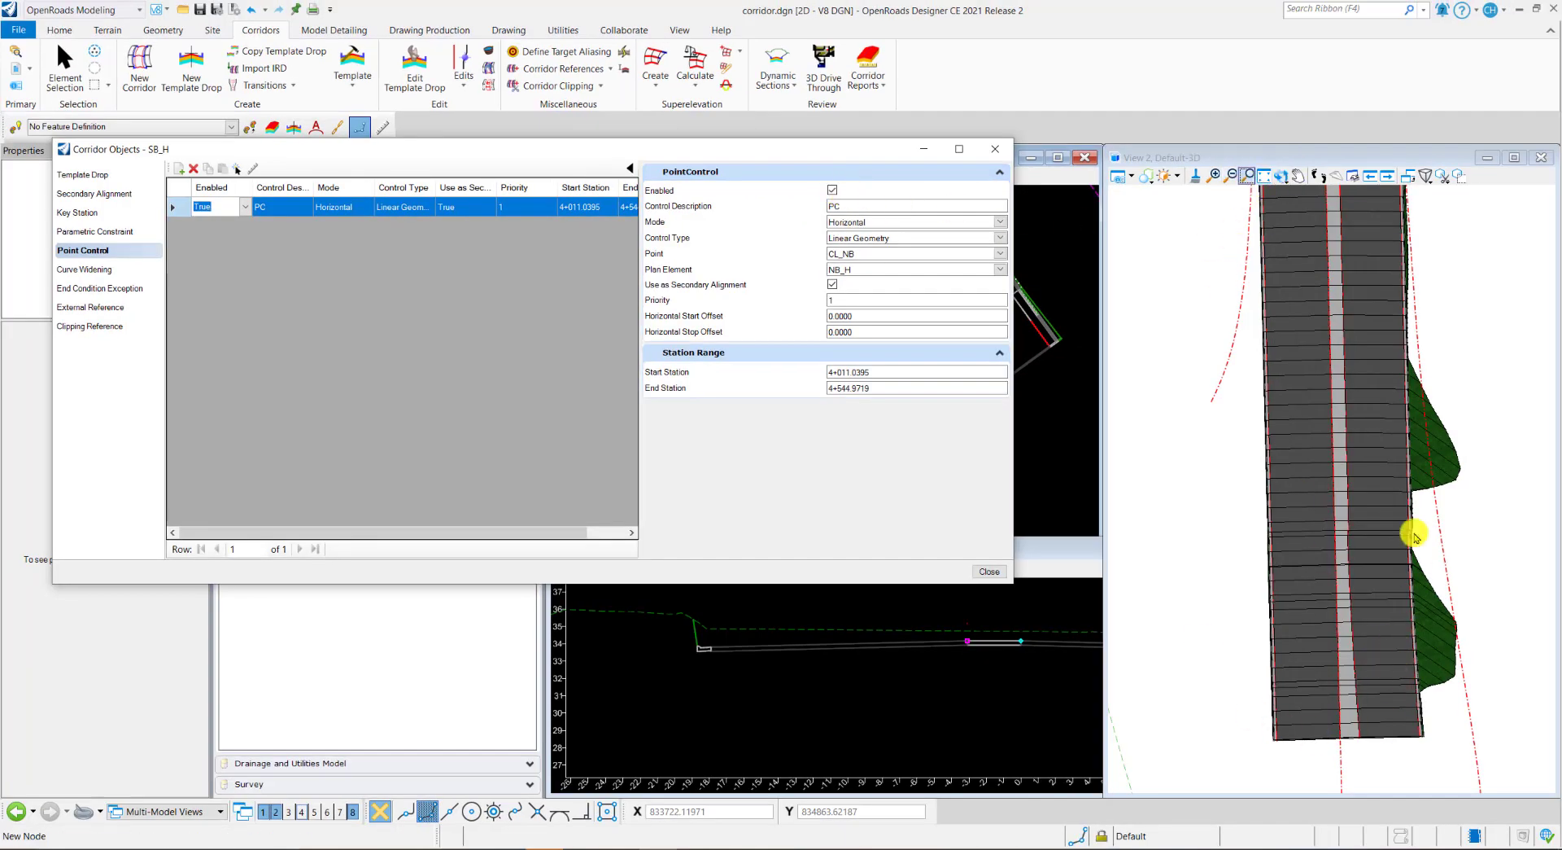
left_click(832, 190)
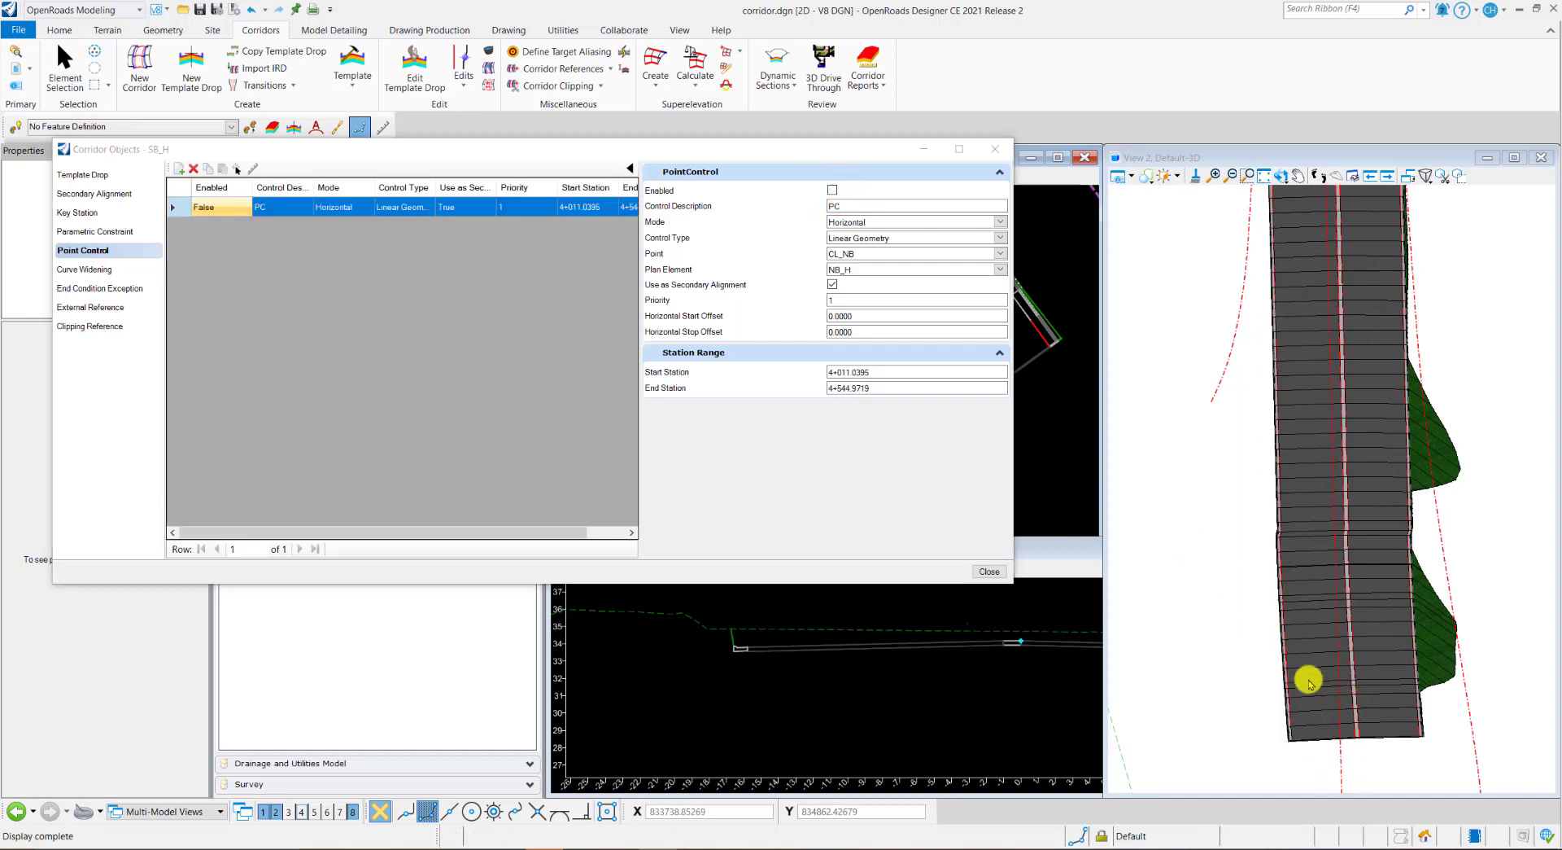
left_click(833, 192)
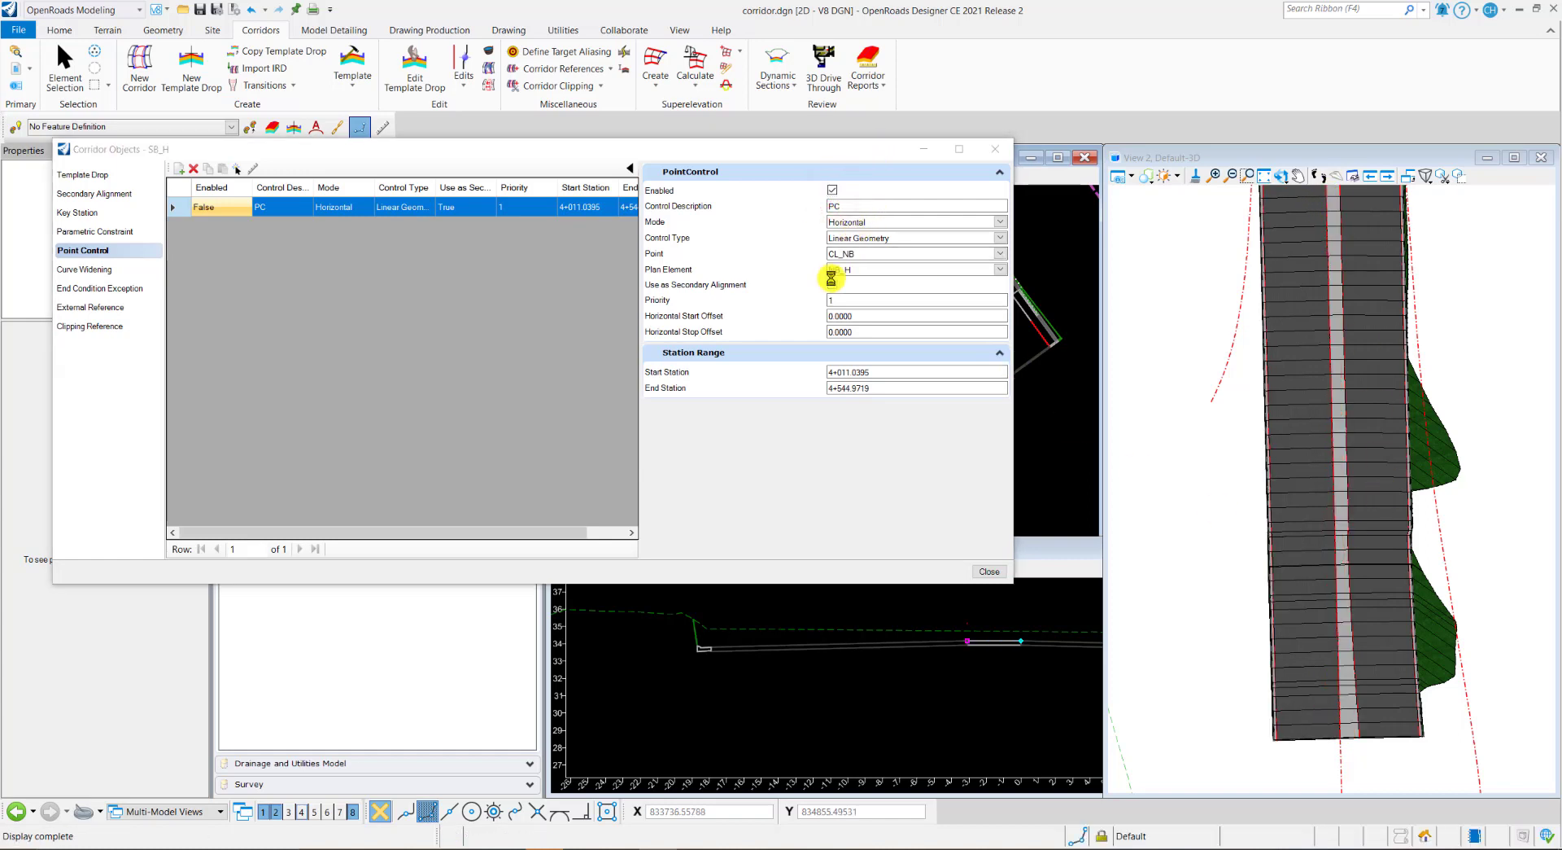